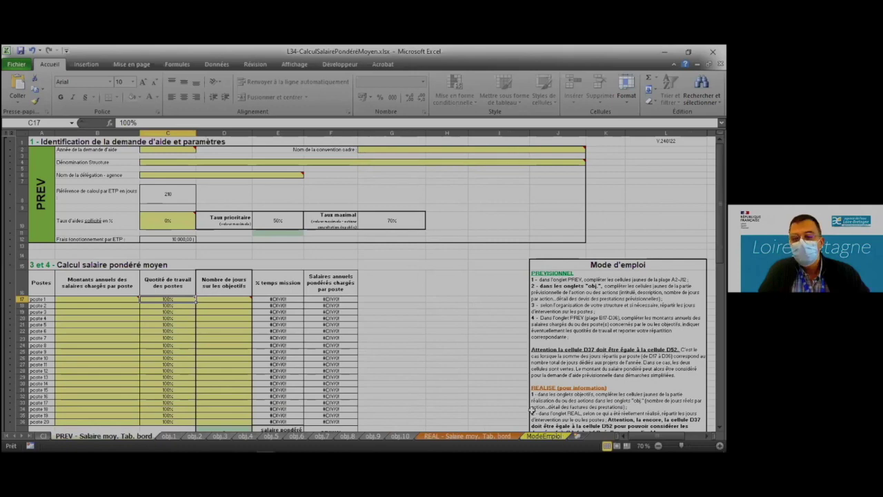
Step: Look over the ModeEmploi instructions and the obj.1 sheet, ending back on the PREV sheet
left_click(528, 436)
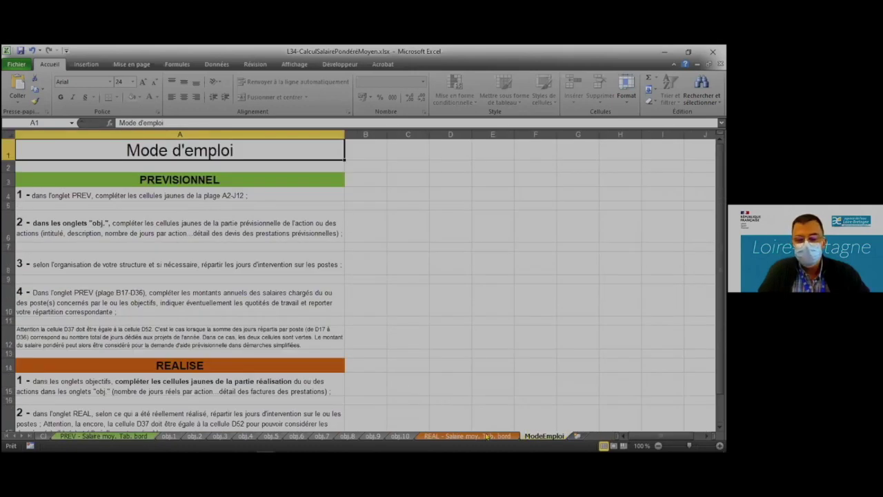
left_click(169, 436)
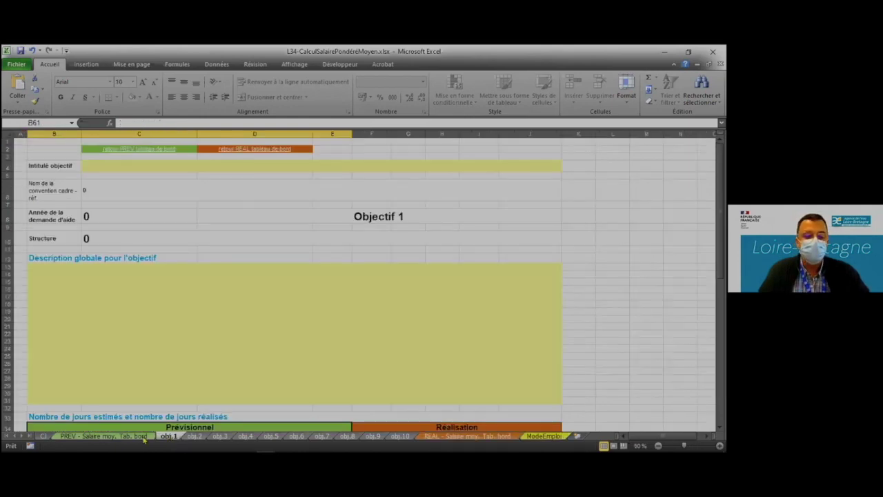
left_click(144, 438)
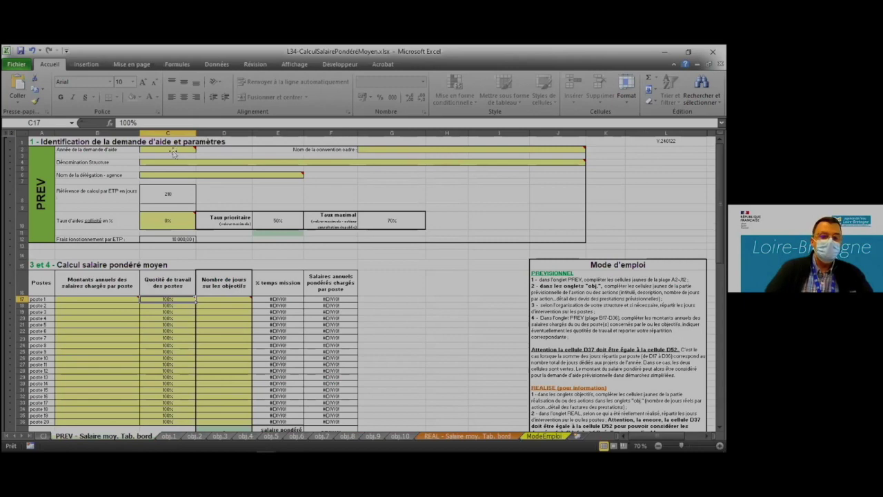
Step: Enter 2022 as the year of the aid request on the PREV sheet
left_click(173, 150)
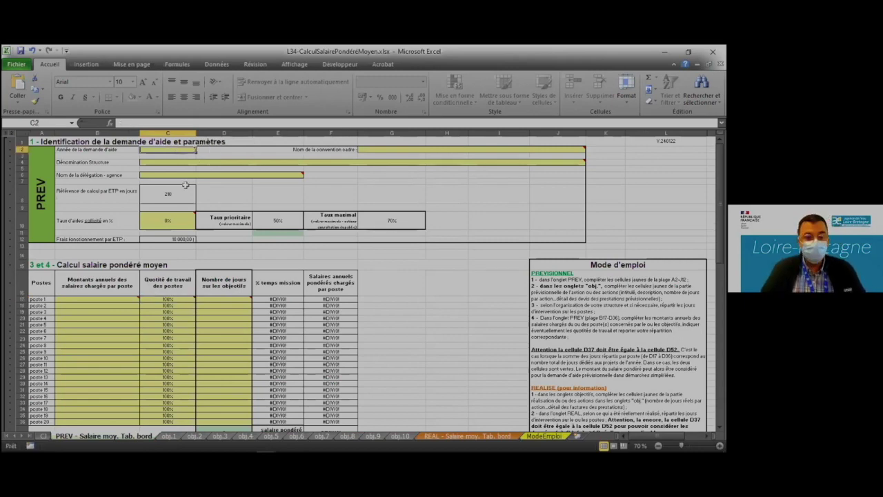
type("2022")
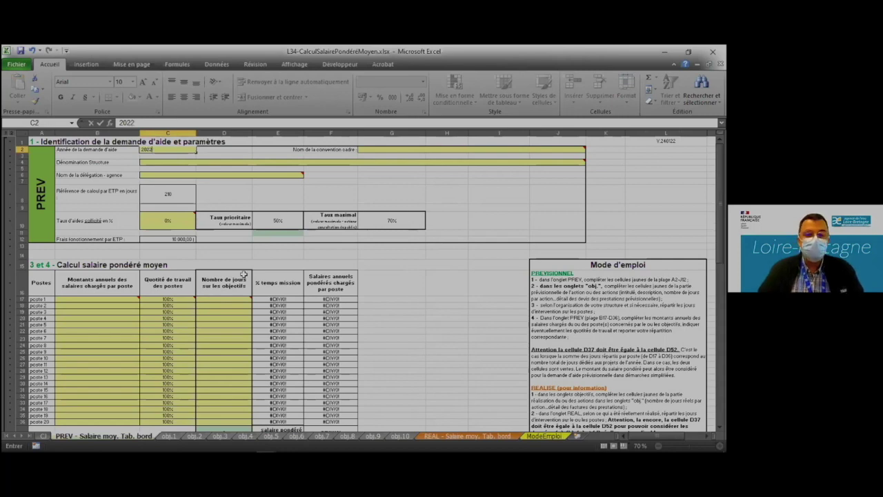
key("Tab")
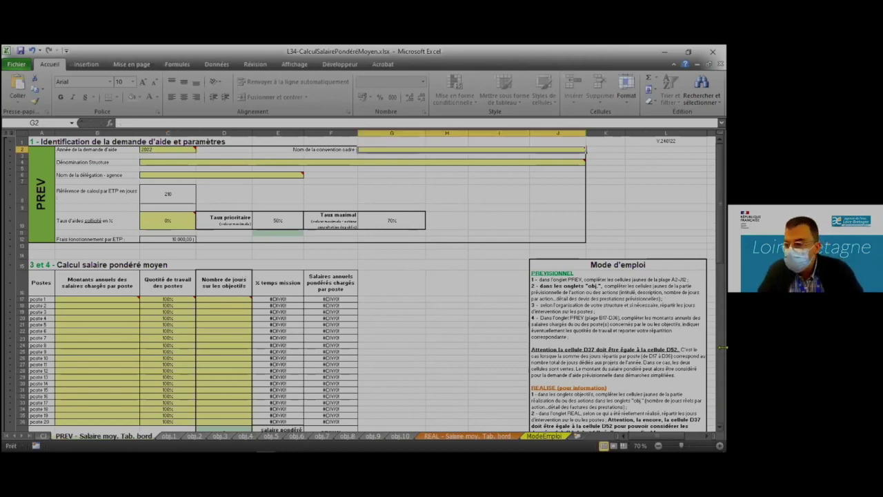
Step: Enter "convention 2022-2024" as the name of the framework agreement on the PREV sheet
left_click(718, 446)
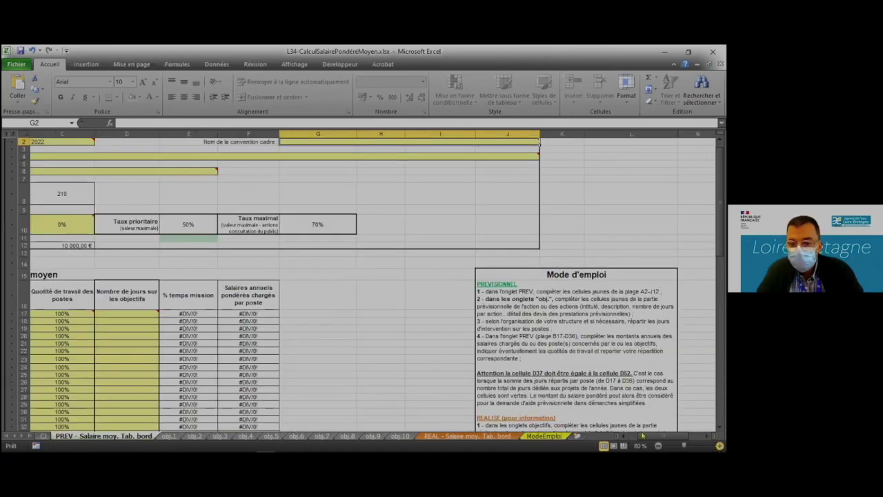
scroll(607, 372, "up", 1)
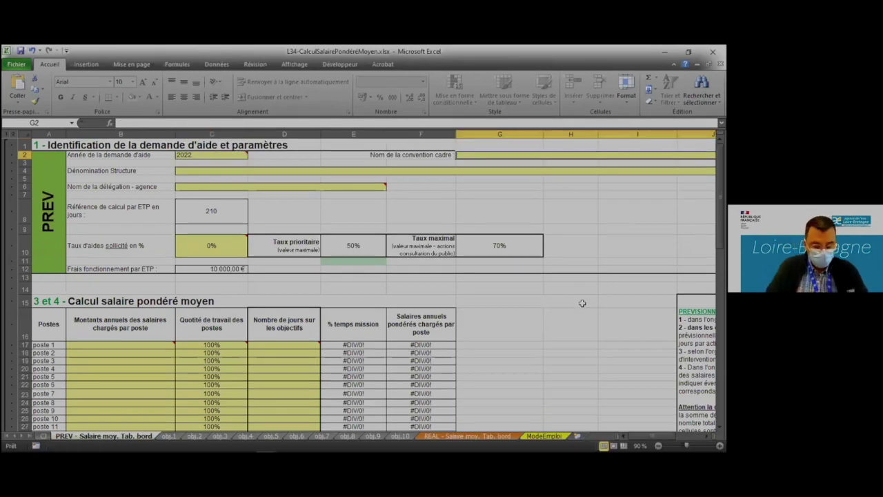
type("conve")
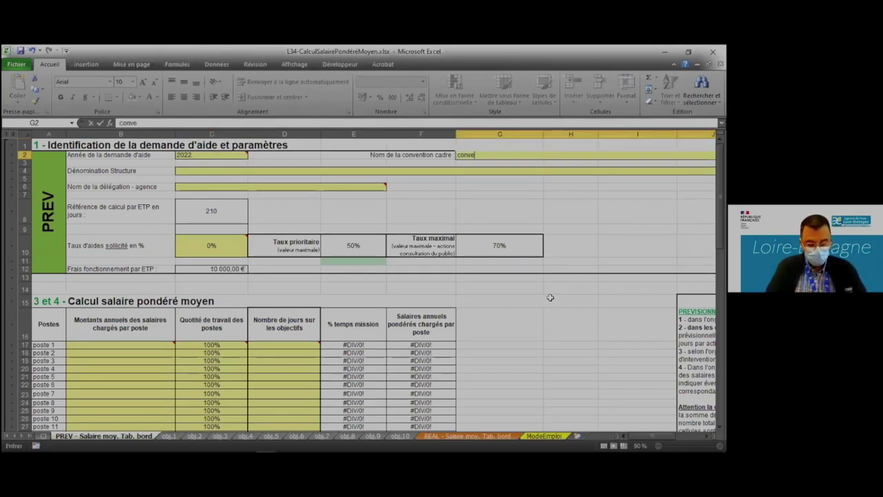
type("ntion 2022")
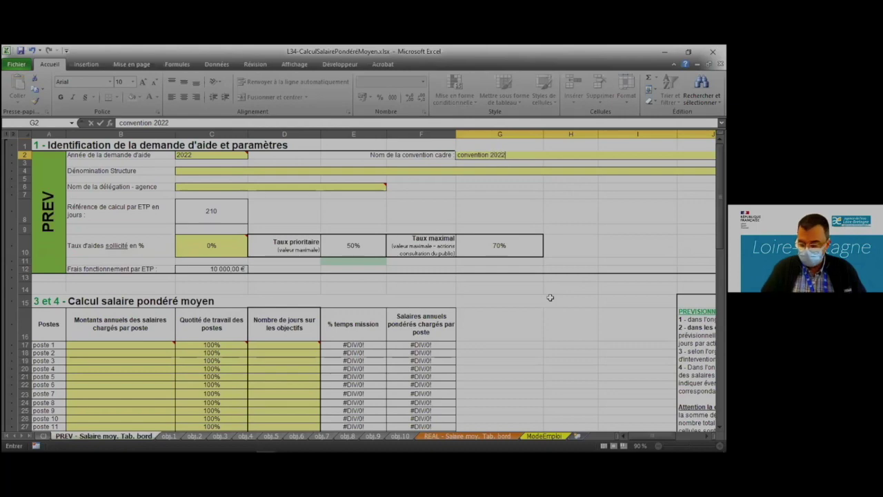
type("-2024")
key("Return")
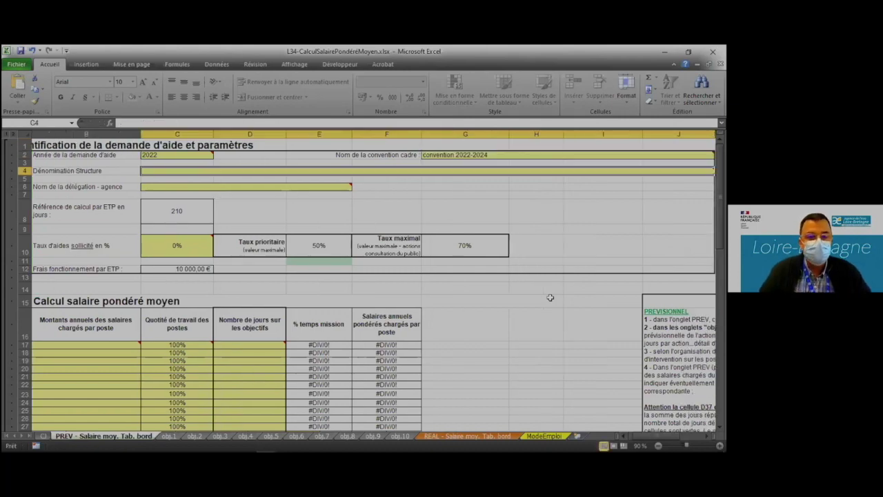
Step: Enter "association A" as the structure name and choose Délégation Centre-Loire as the agency delegation
left_click_drag(634, 435, 610, 425)
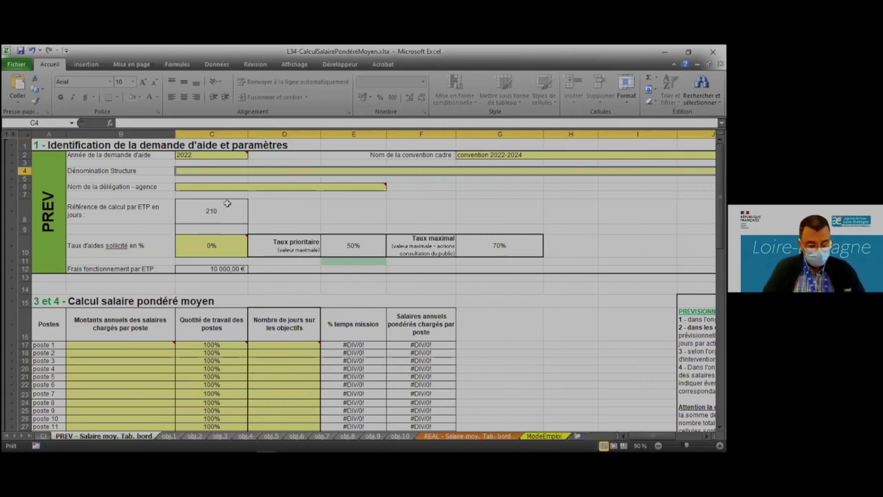
type("asso")
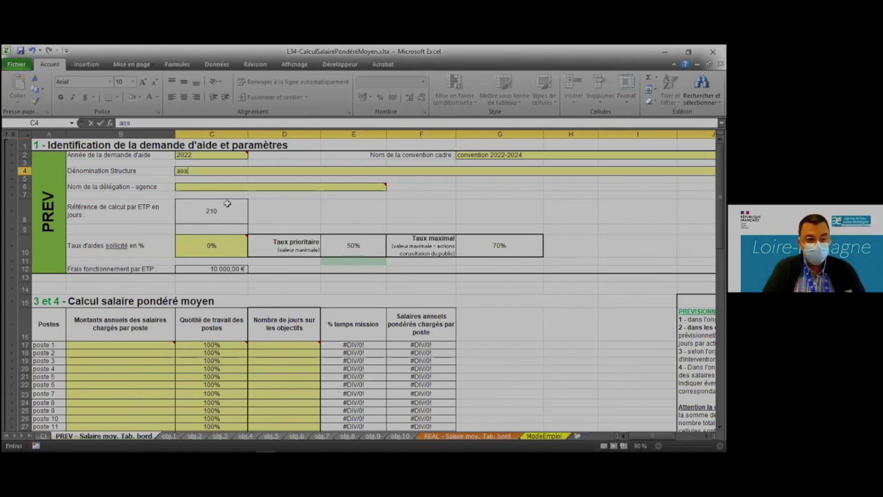
key("BackSpace")
key("BackSpace")
type("sociation")
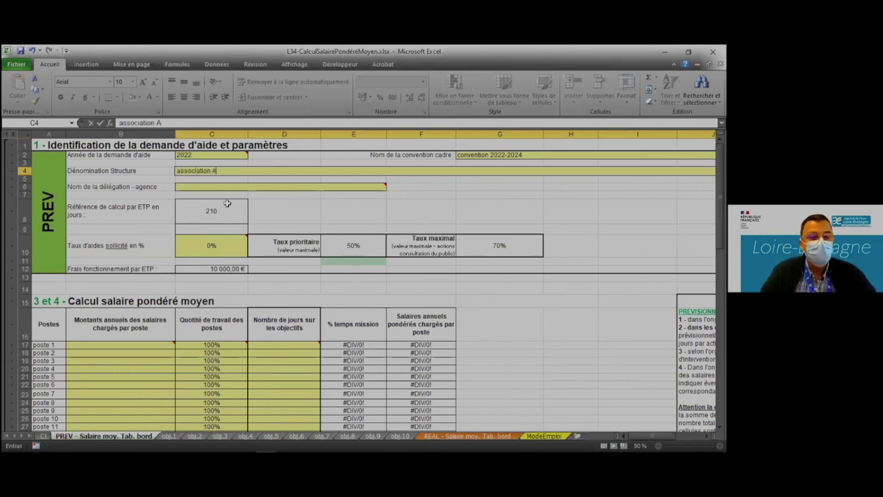
type(" A")
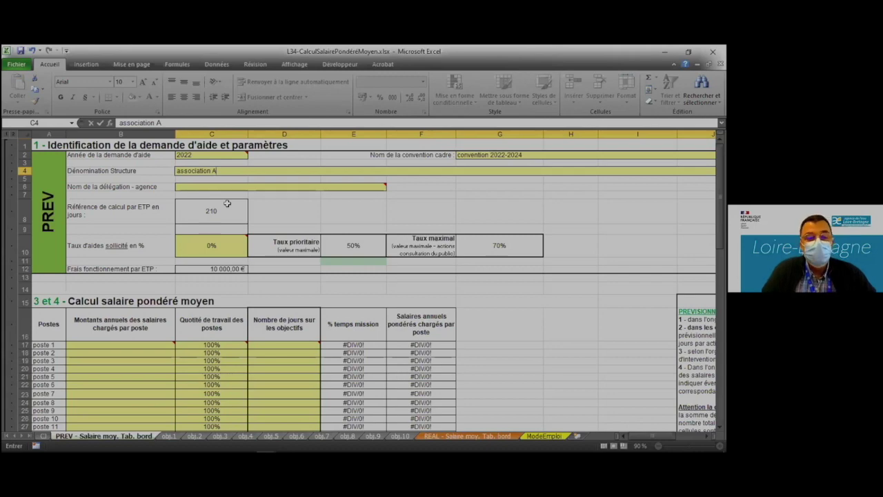
key("Return")
left_click(389, 186)
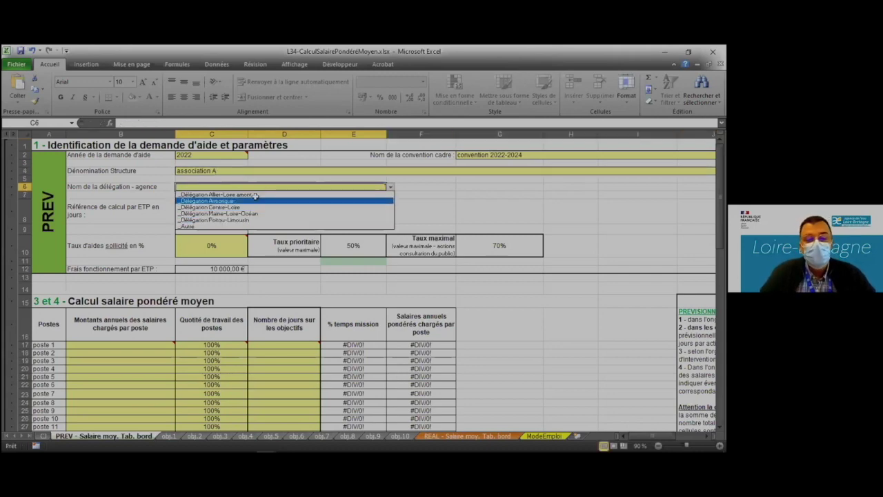
left_click(254, 206)
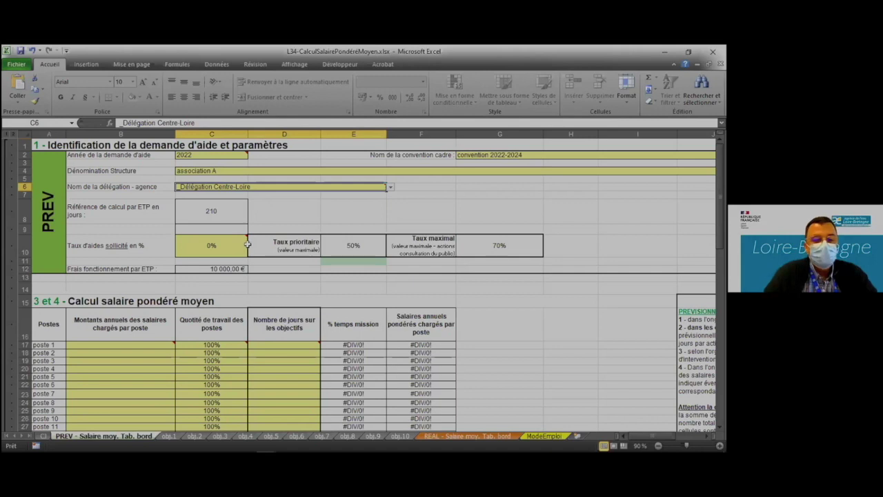
Step: Try requested aid rates of 50% and 70% in cell C10
left_click(208, 246)
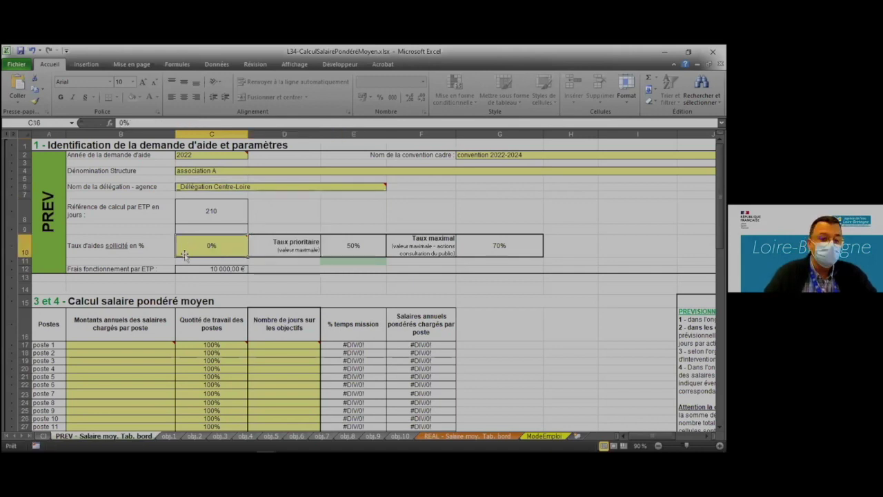
mouse_move(205, 252)
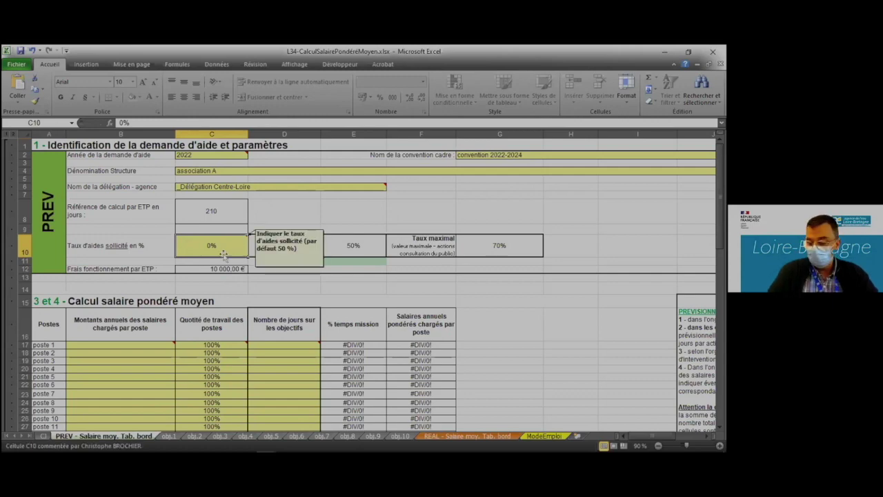
type("50")
key("Return")
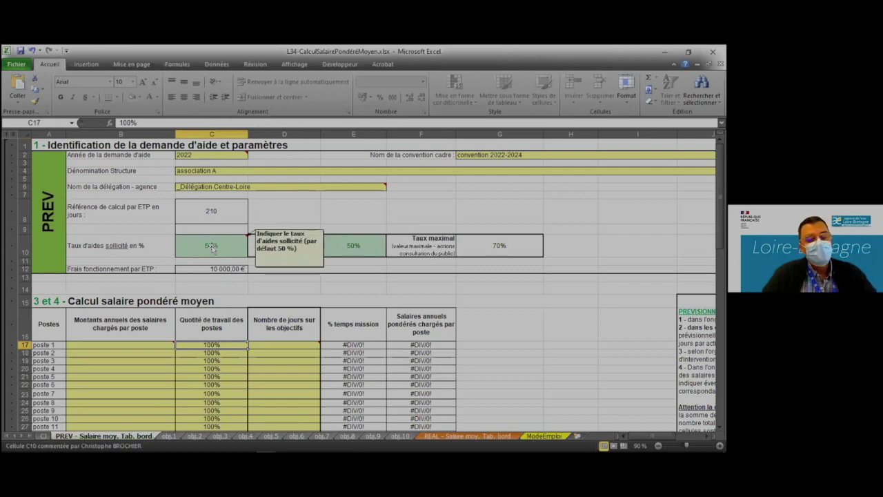
left_click(212, 249)
type("70")
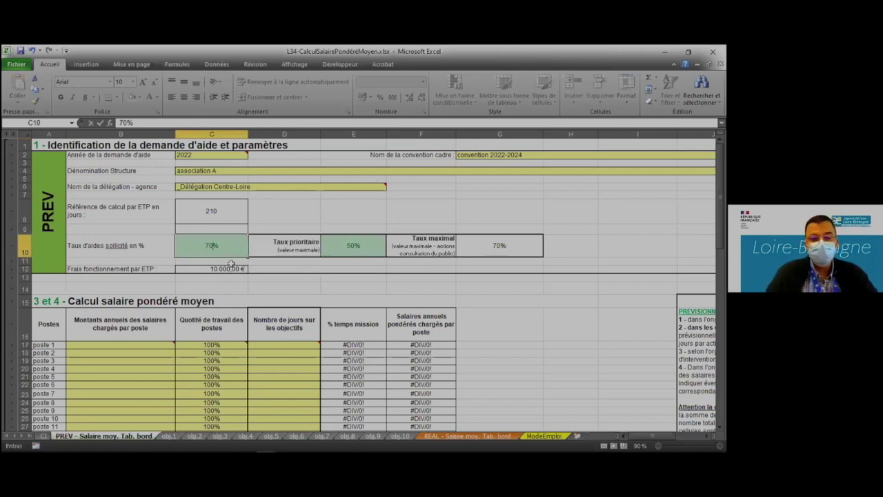
key("Return")
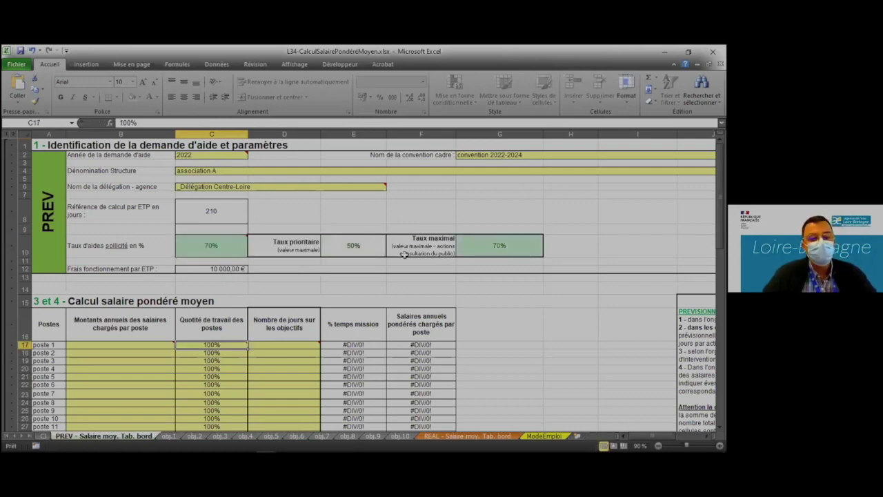
Step: Try a requested aid rate of 72% in cell C10 and put it back to 50%
left_click(231, 247)
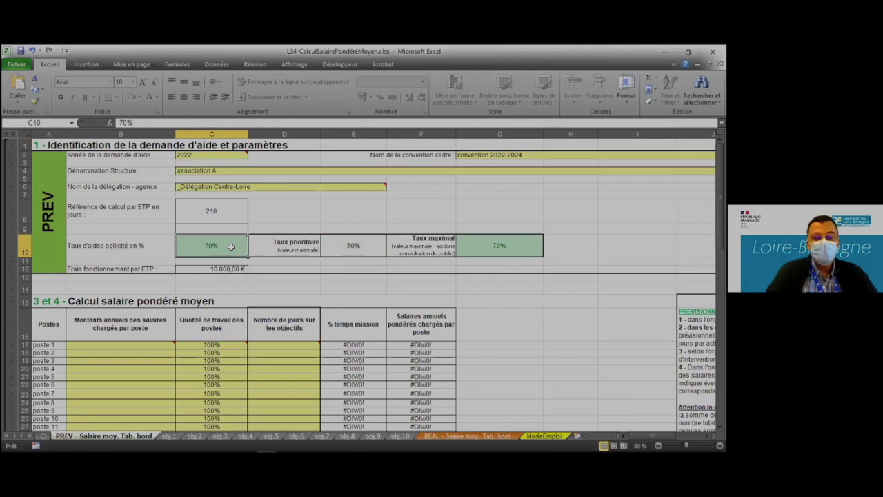
type("72")
key("Return")
left_click(231, 246)
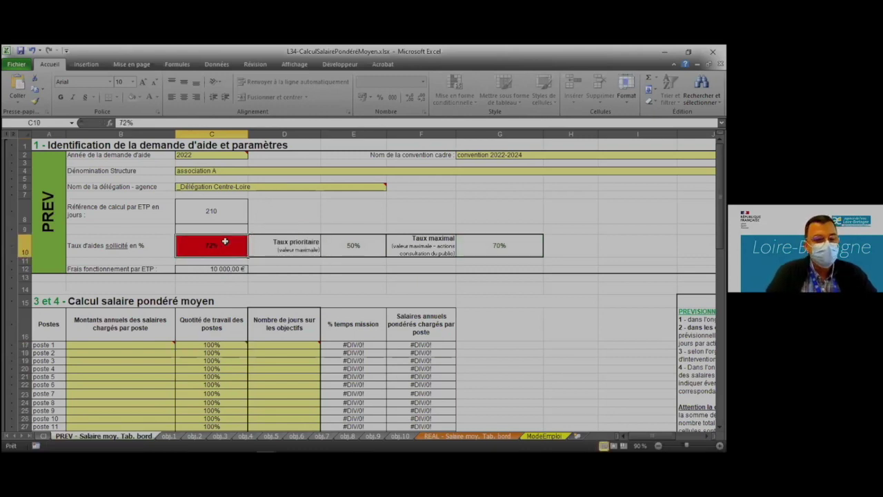
type("50")
key("Return")
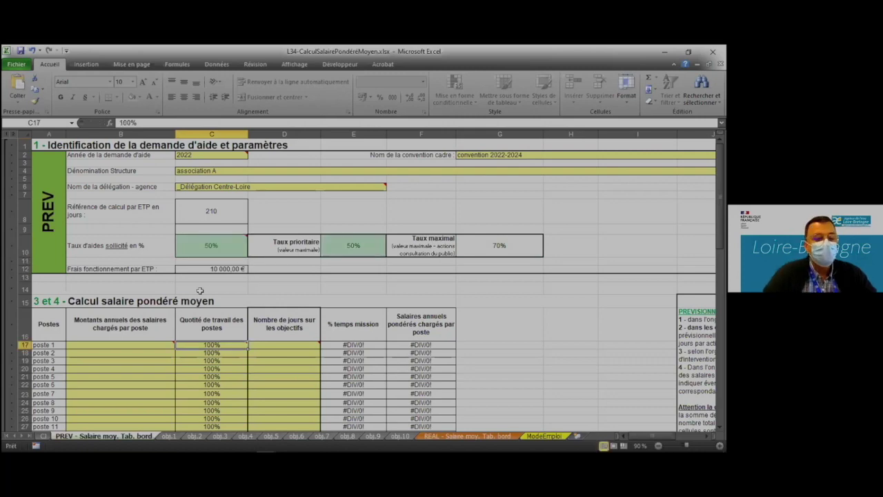
Step: Set the requested aid rate in cell C10 to 38%
left_click(226, 246)
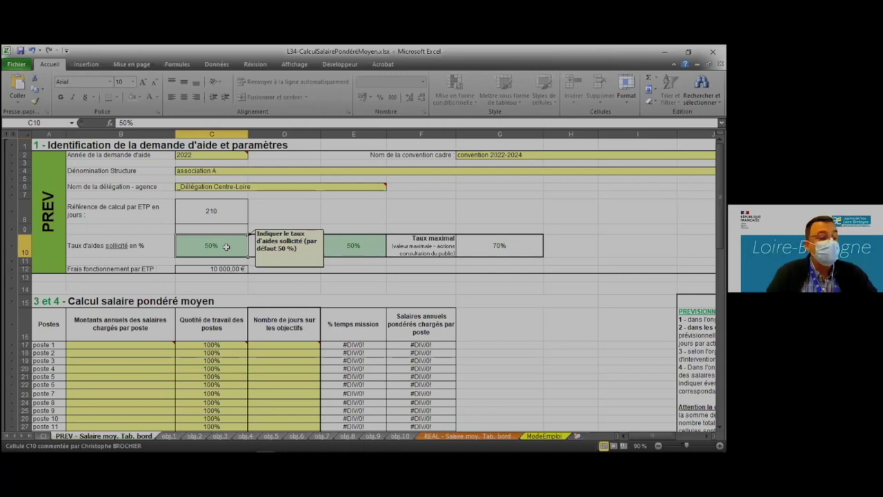
type("38/%")
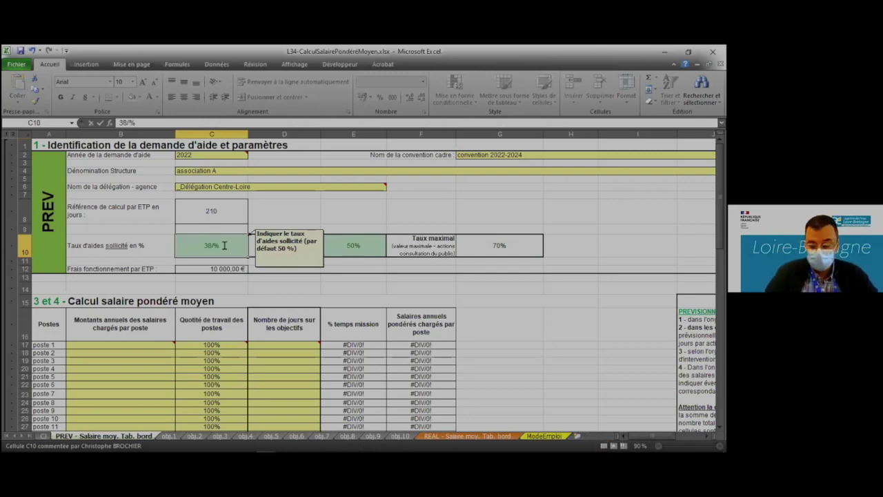
key("Return")
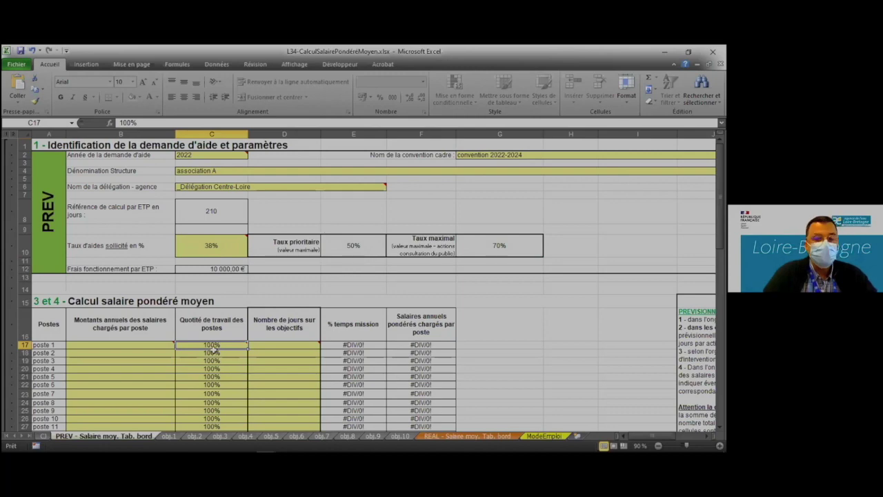
Step: Enter "objectif 1" as the objective title (Intitulé objectif) on the obj.1 sheet
scroll(214, 348, "down", 4)
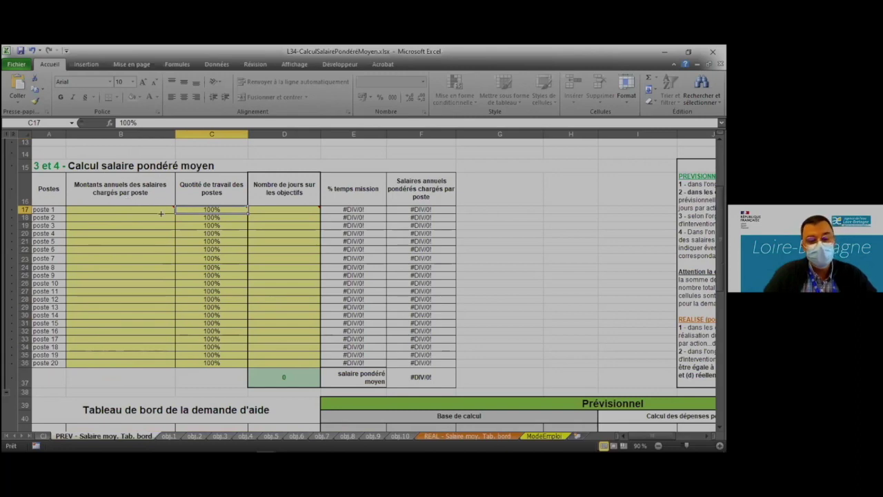
left_click(169, 436)
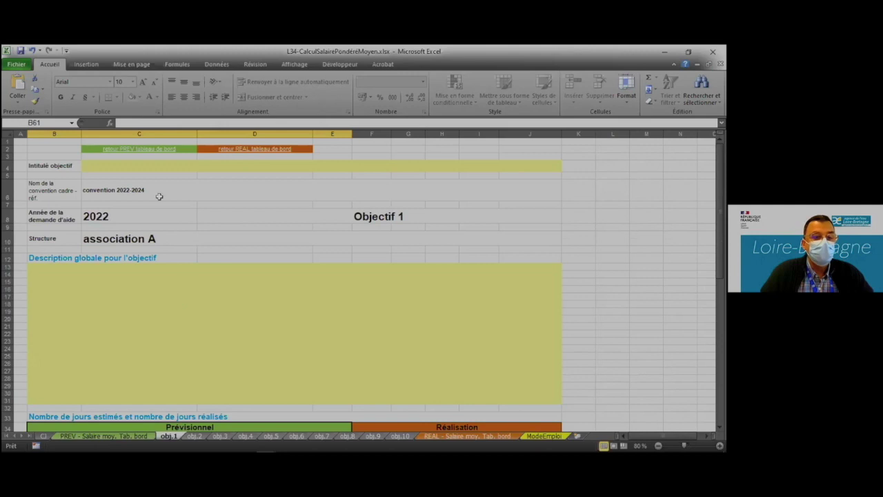
key("Tab")
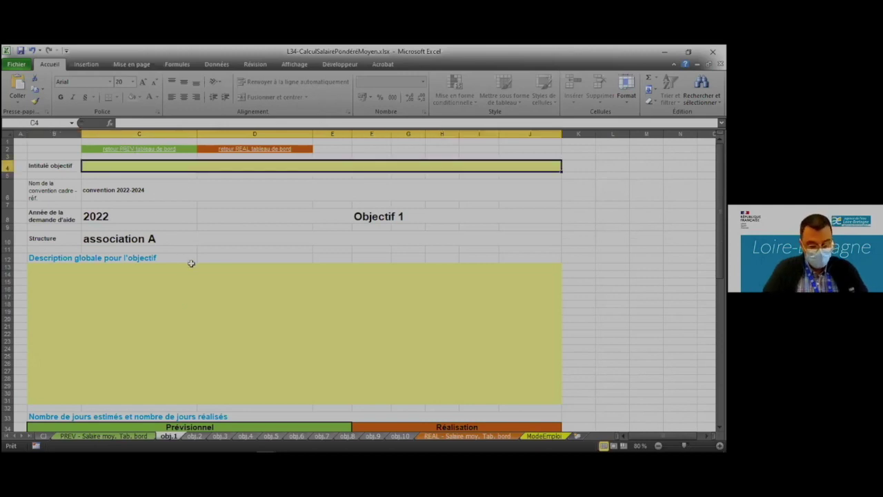
type("objetif")
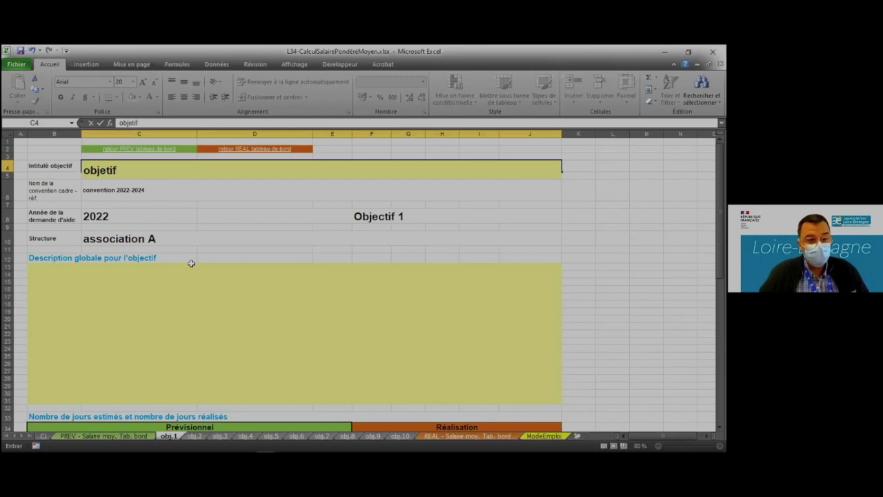
key("Up")
key("Up")
key("Right")
key("Left")
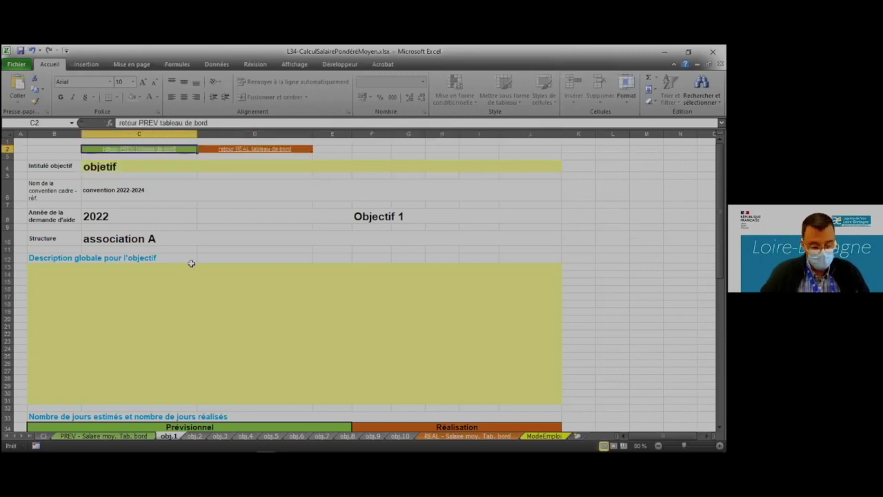
key("Down")
key("Down")
type("objec")
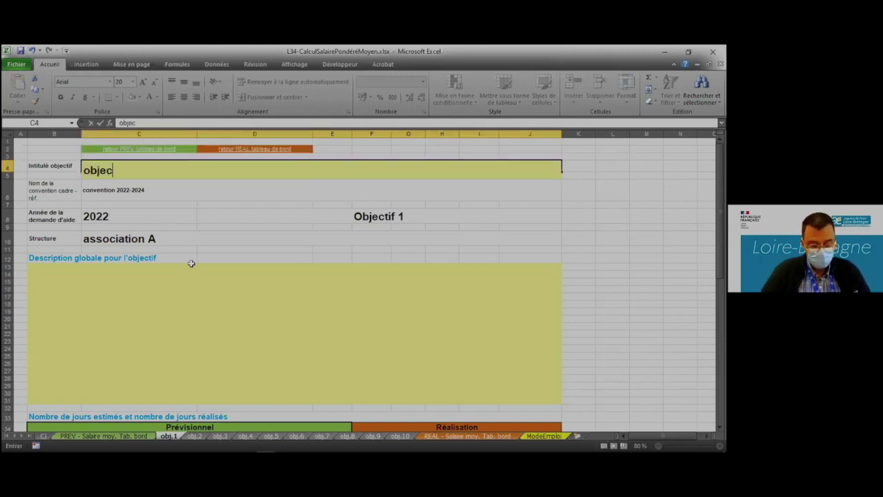
type("tif 1")
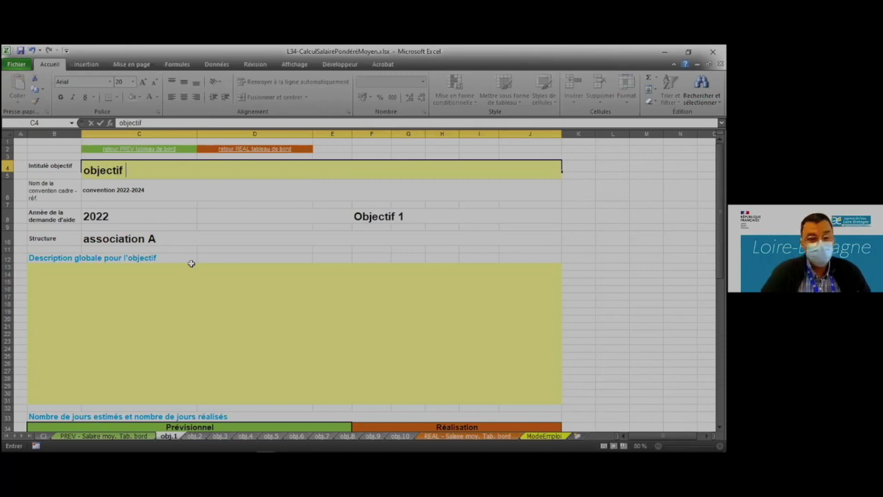
left_click(191, 263)
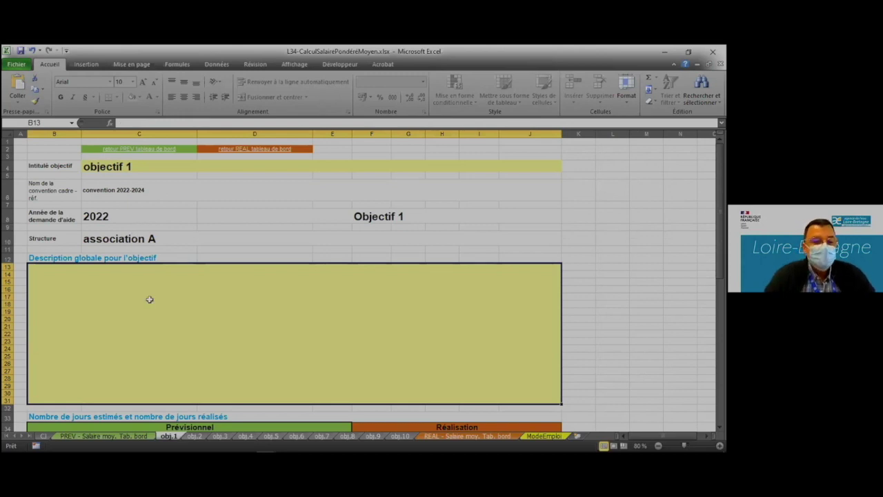
key("ctrl+z")
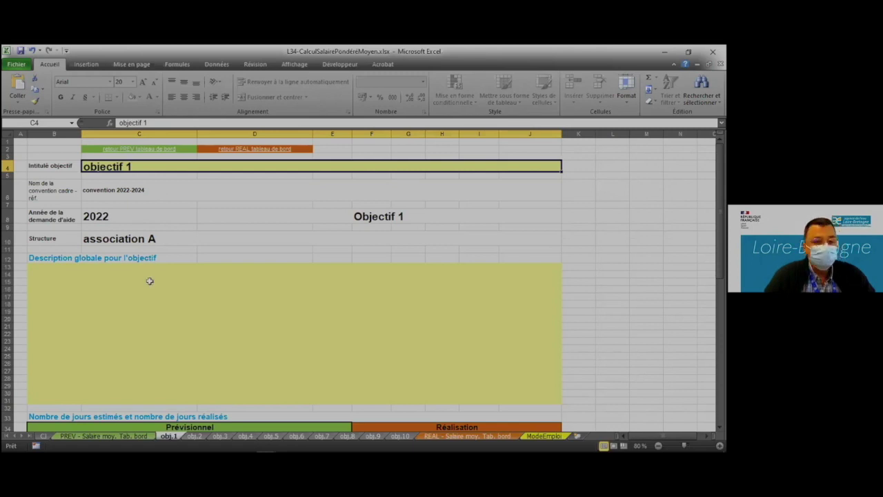
left_click(149, 280)
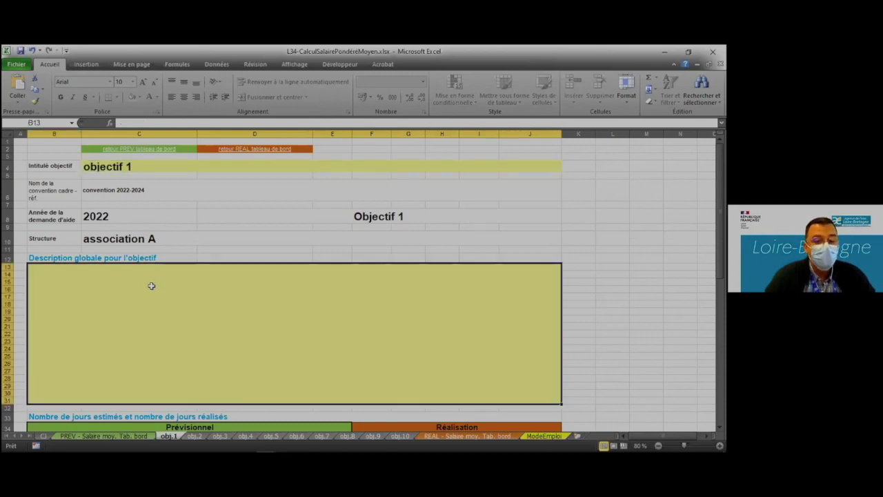
Step: Fill the first planned action row with "action 1 - obj 1" and 75 planned days
scroll(151, 286, "down", 7)
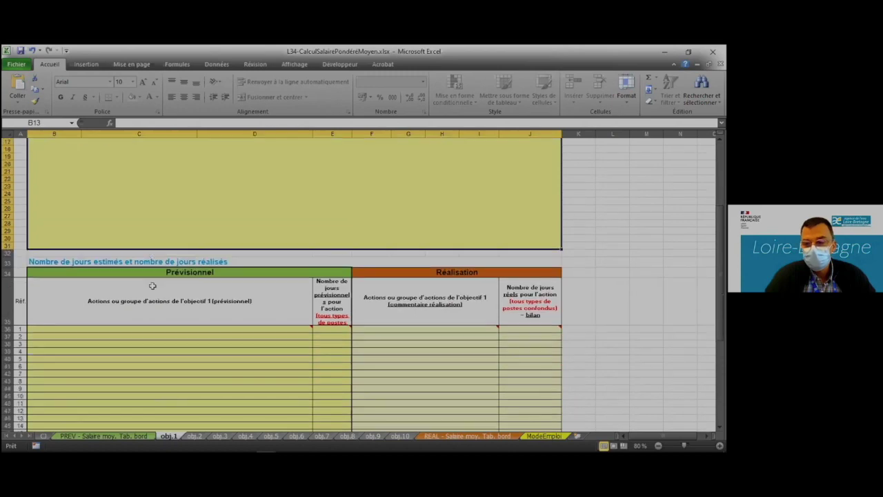
scroll(153, 285, "down", 3)
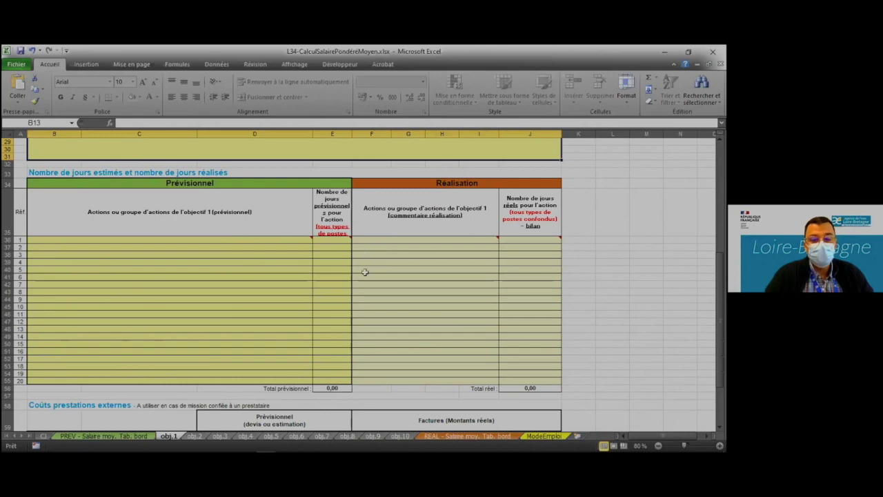
left_click(159, 238)
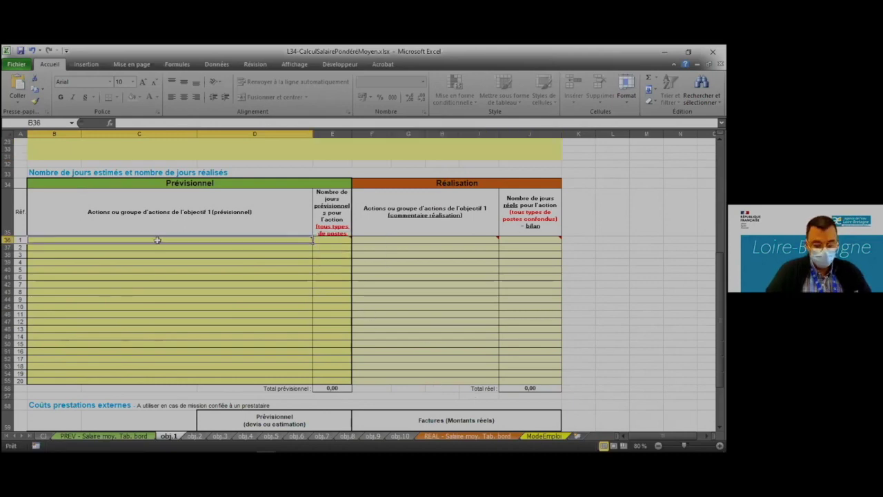
type("action ")
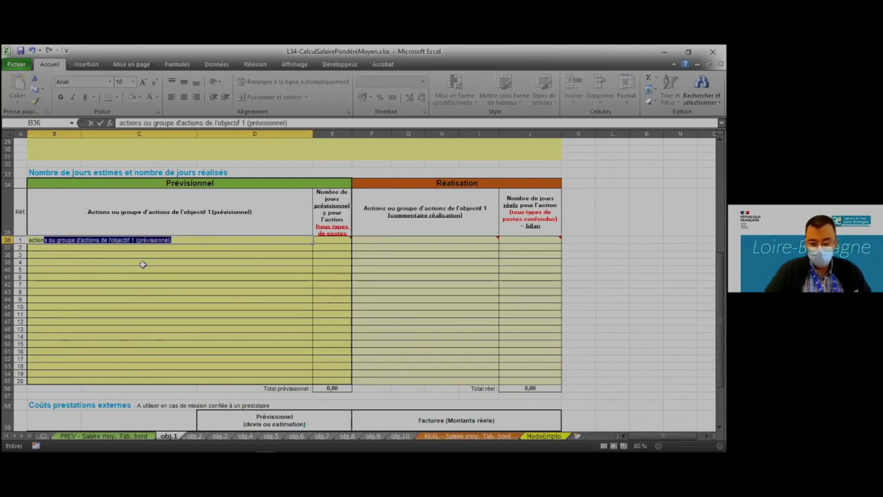
type("1 -")
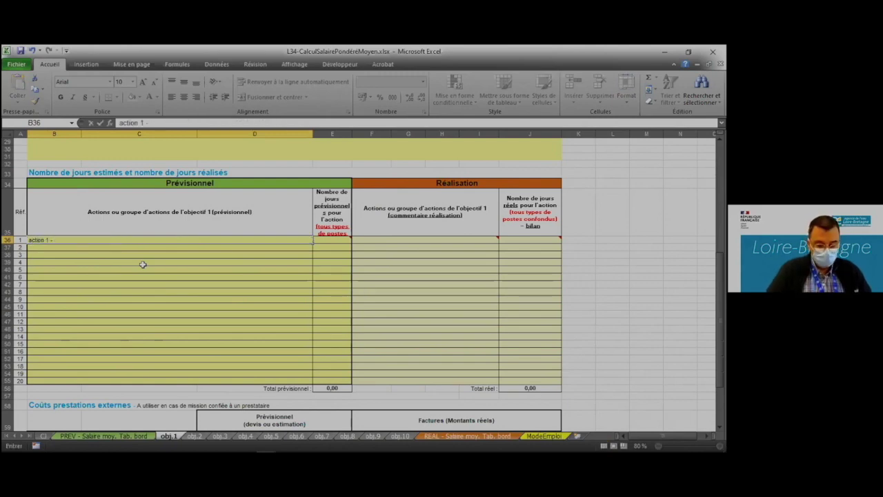
type(" obj 1")
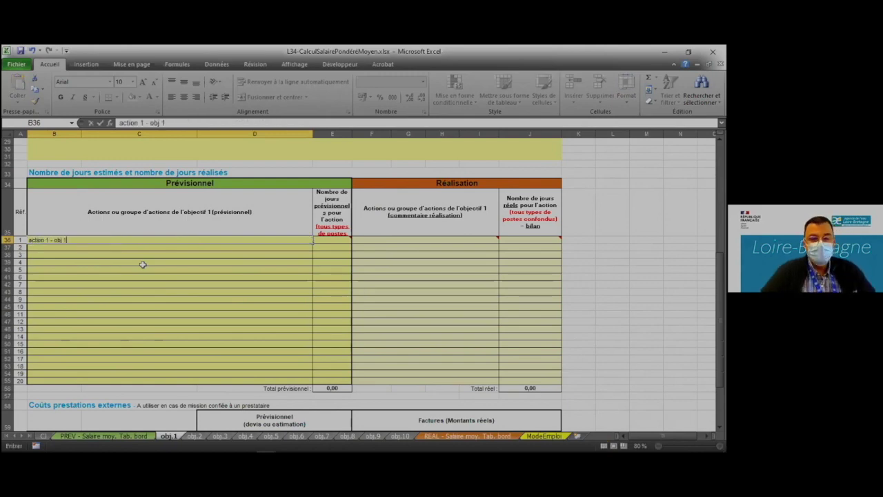
key("Tab")
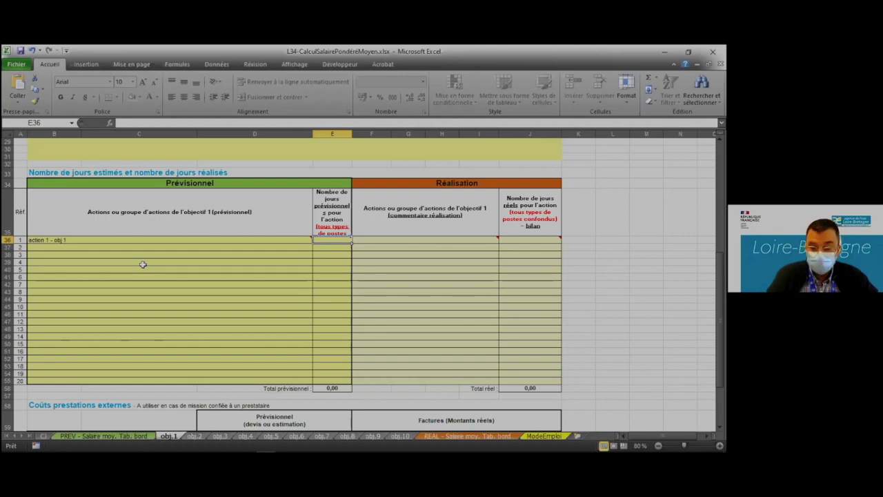
type("75")
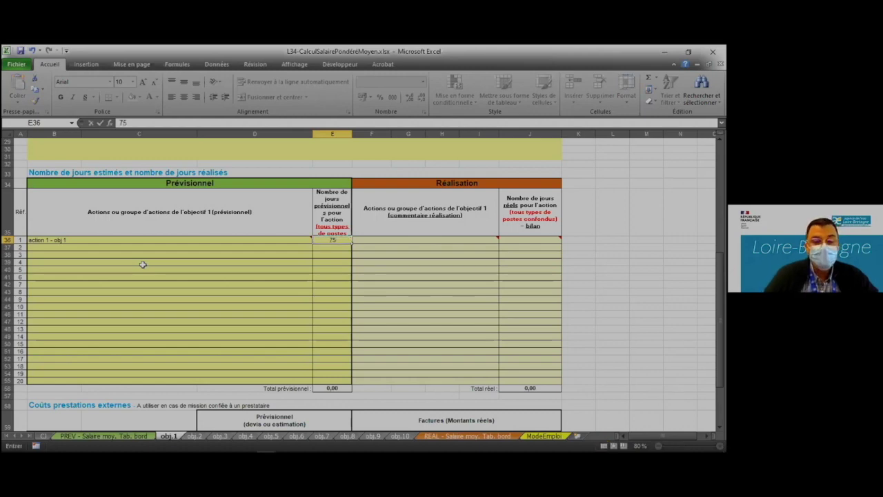
key("Return")
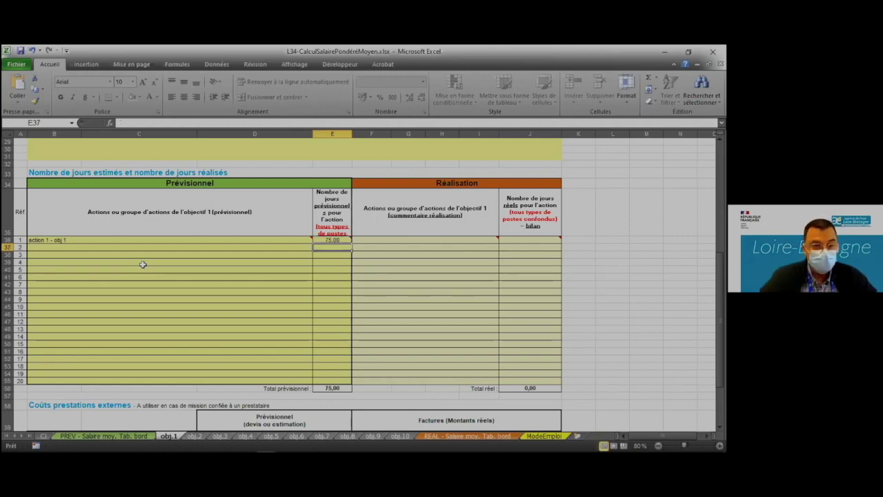
Step: Enter "action 2 - obj 1" as the second planned action of objective 1
key("Left")
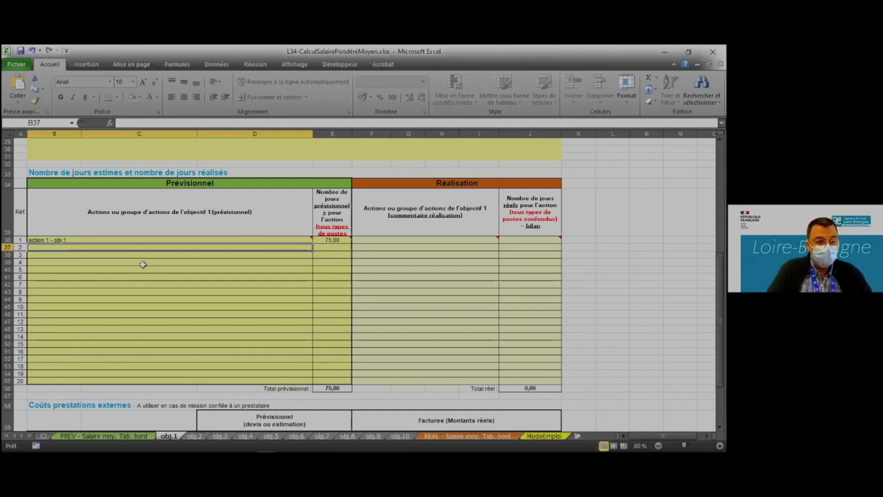
type("o")
key("BackSpace")
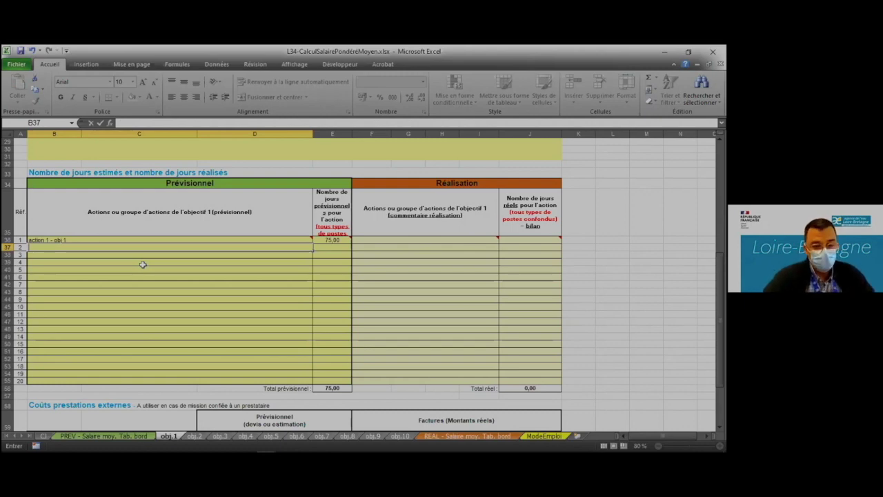
type("a")
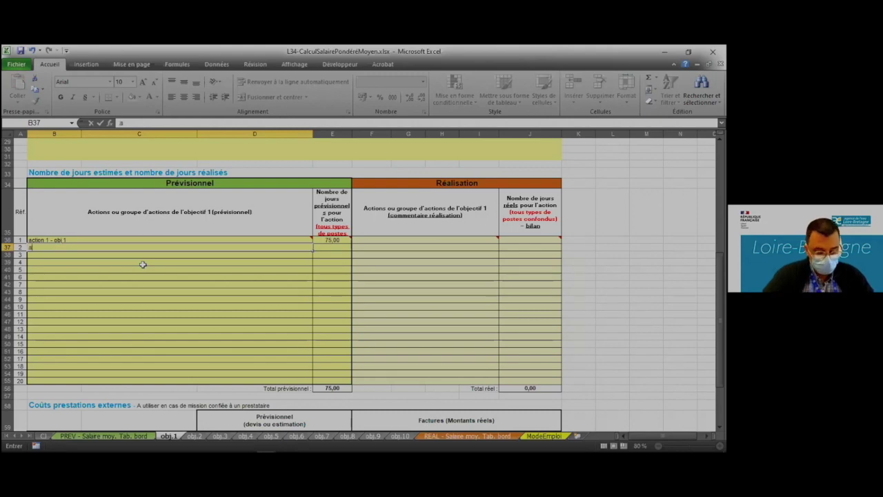
type("c")
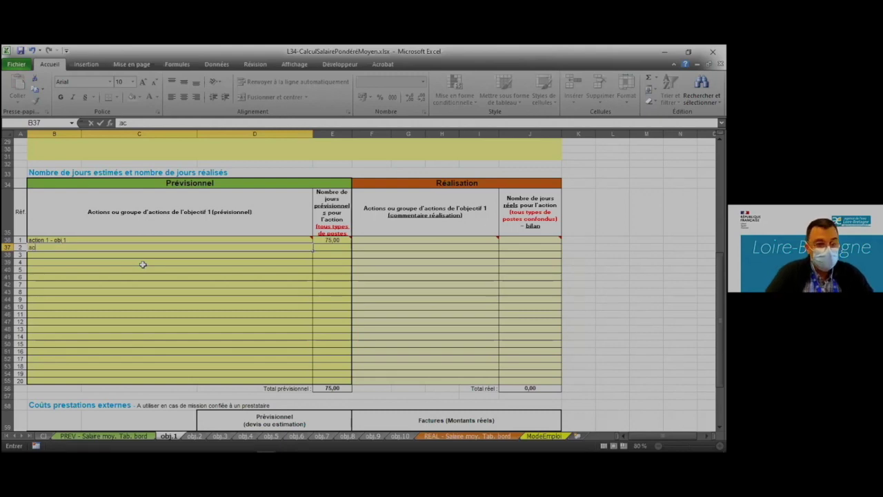
type("ition 1")
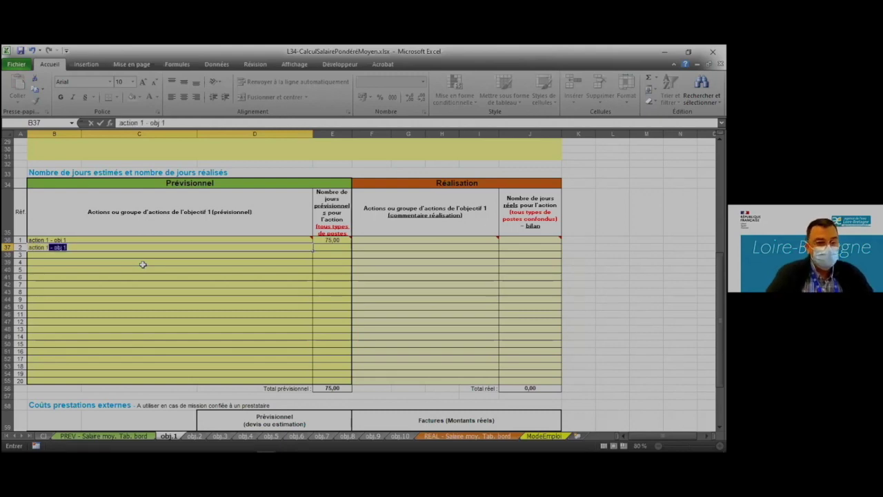
type("2 -")
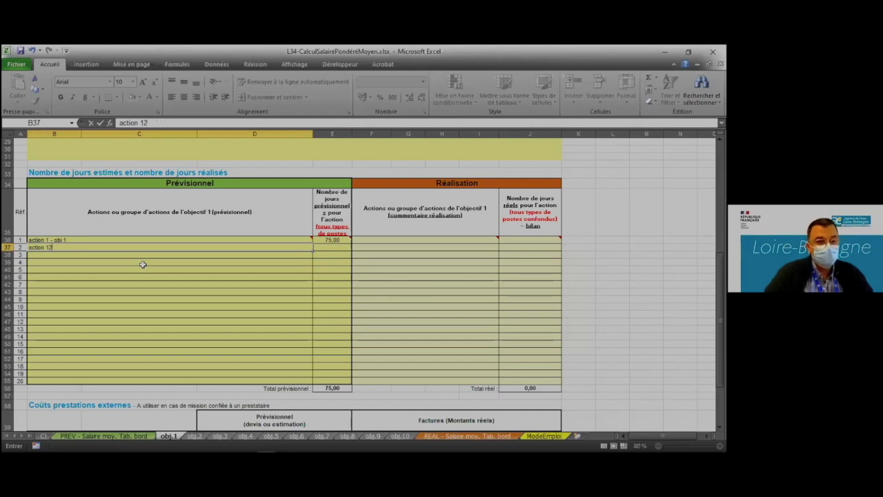
key("BackSpace")
key("BackSpace")
type("2 - ")
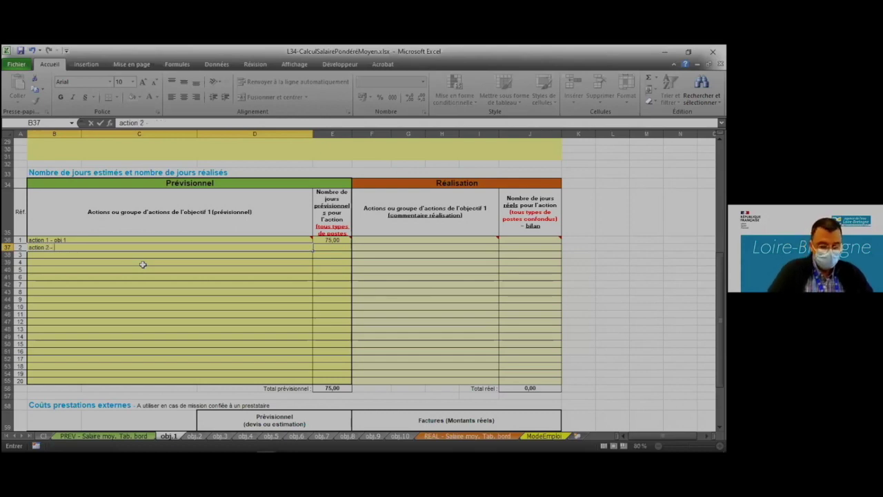
type("obj 1")
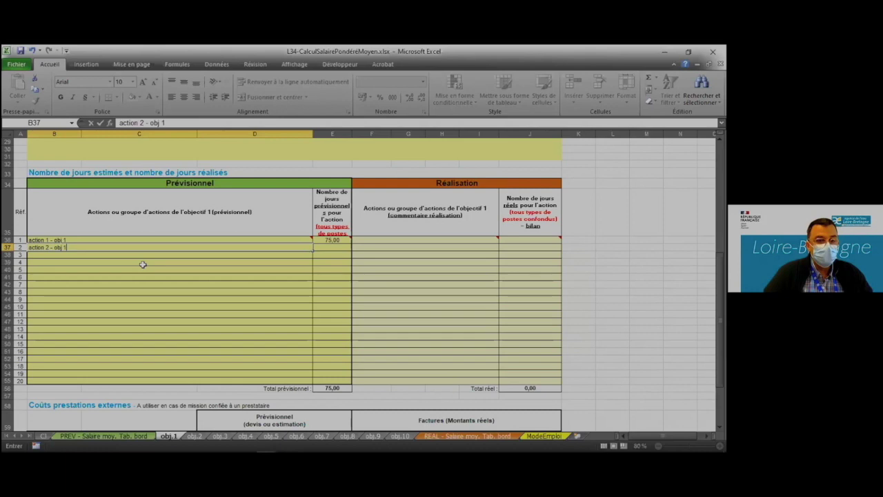
Step: Set the planned number of days for the second action to 25
key("Return")
key("Up")
key("Right")
type("25")
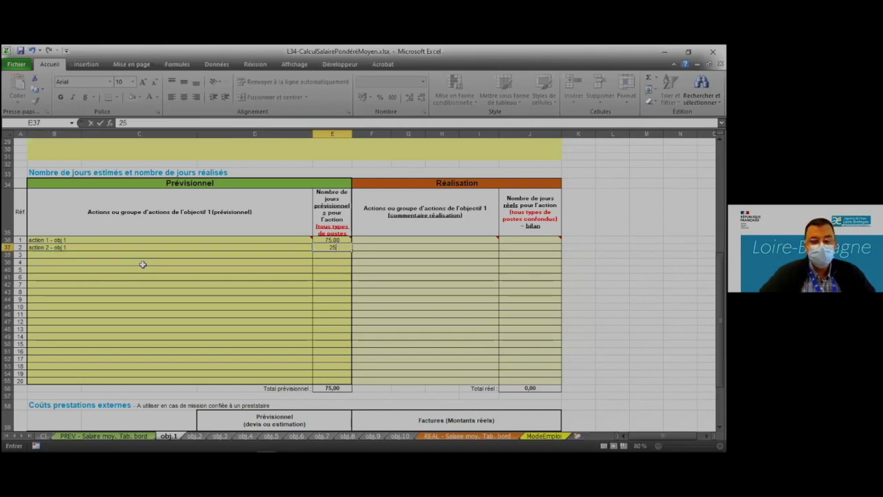
key("Return")
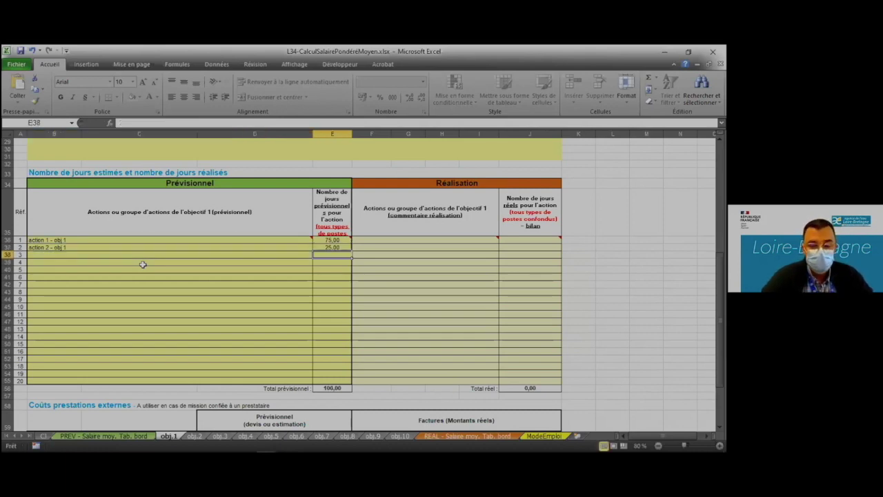
left_click(324, 381)
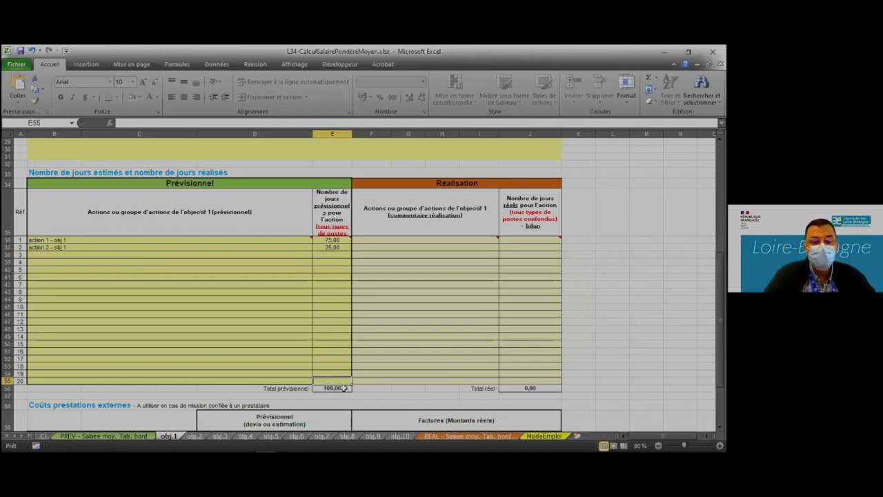
Step: Enter "prestataire" as the provider name in the first row of objective 1's external service costs table
scroll(221, 252, "down", 4)
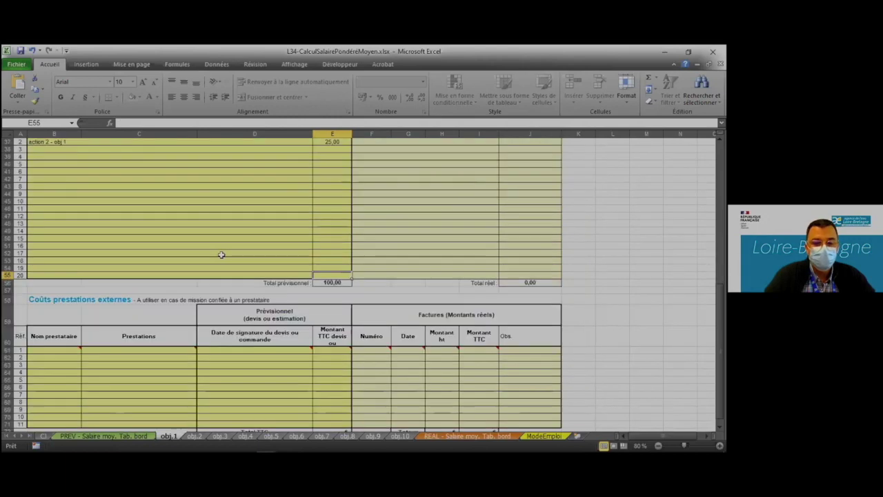
scroll(221, 254, "down", 1)
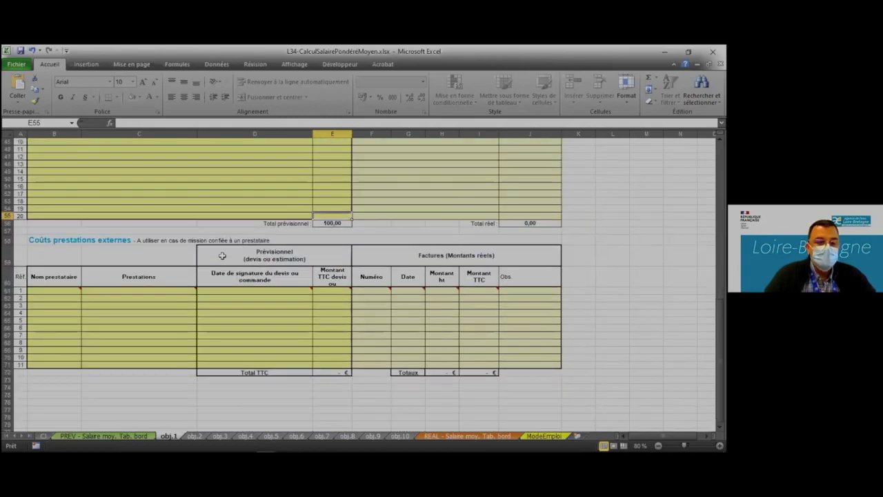
left_click(64, 292)
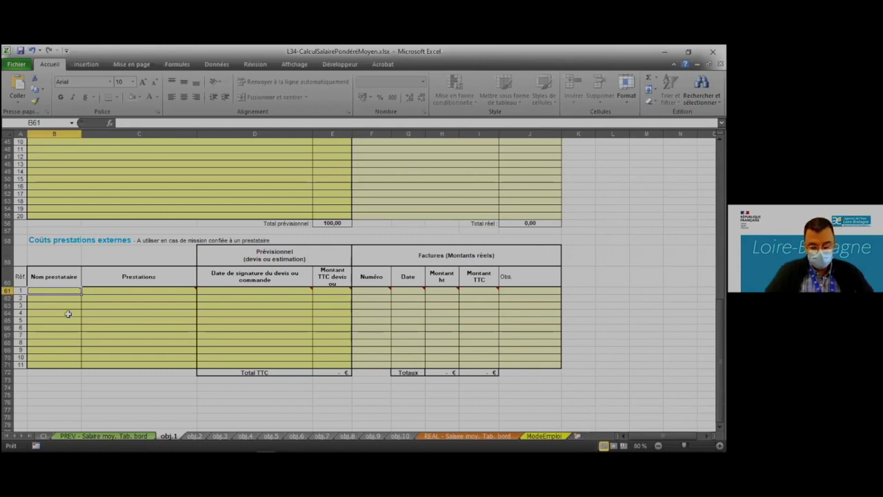
type("p")
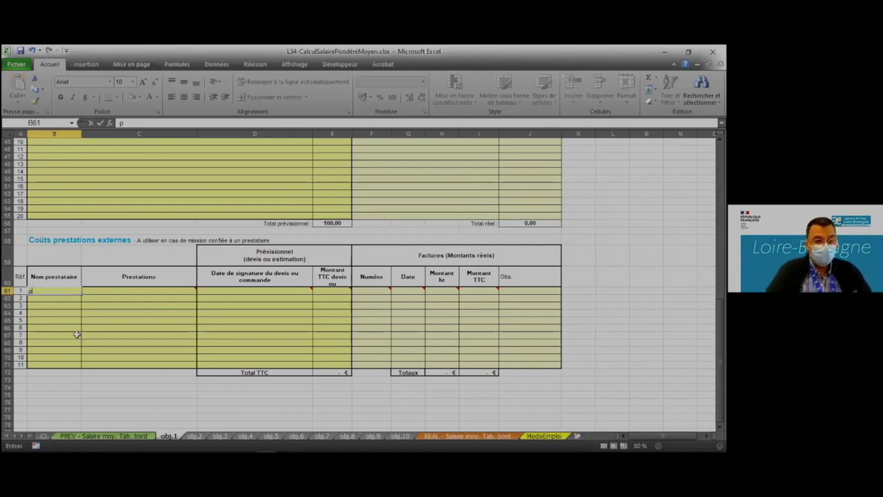
type("restataire")
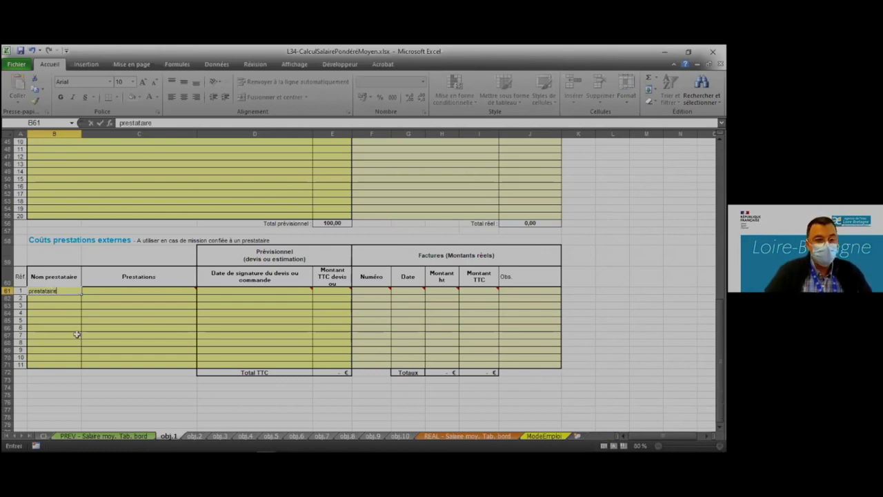
key("Tab")
Step: Describe the first external service as "prestations action 1 object" in the Prestations column
type("pre")
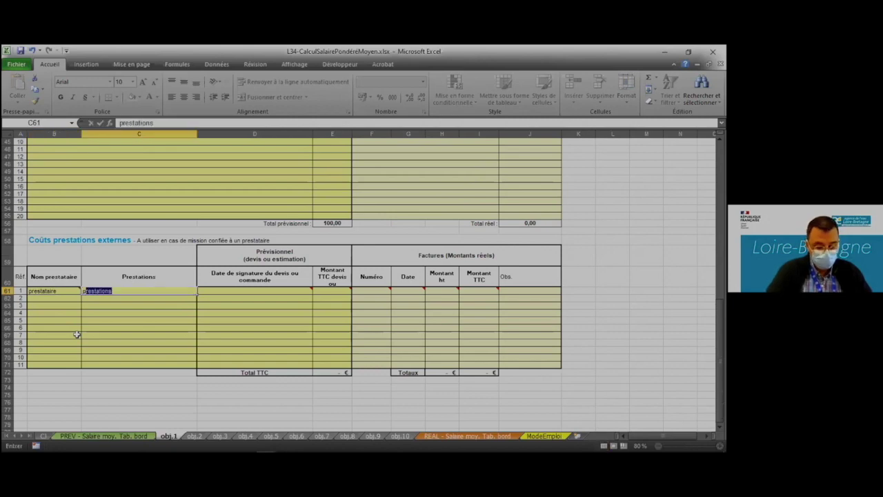
type("stations")
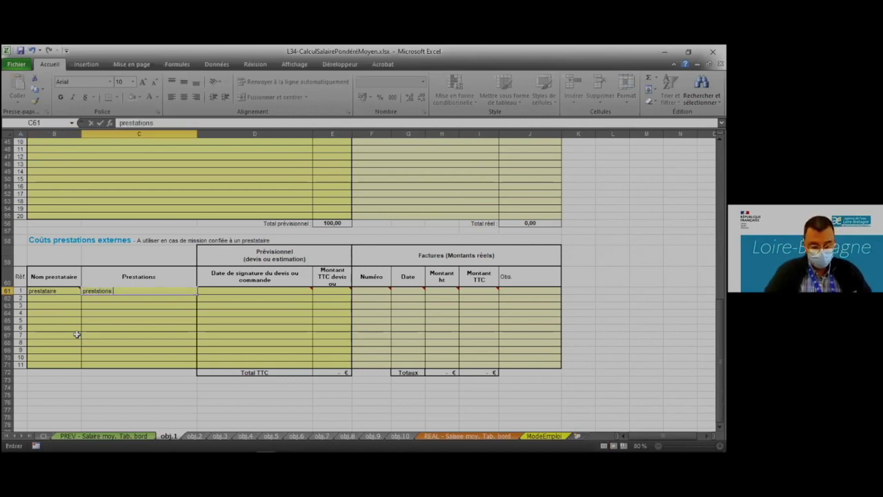
type(" action 1")
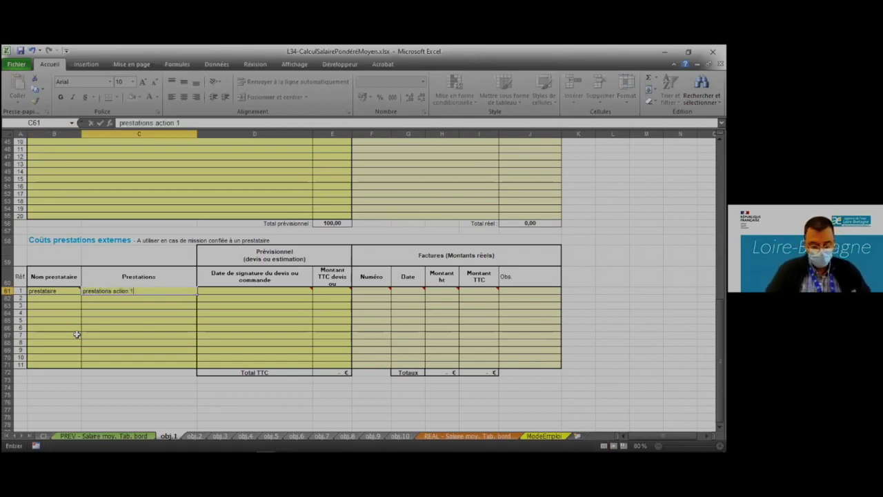
type(" object")
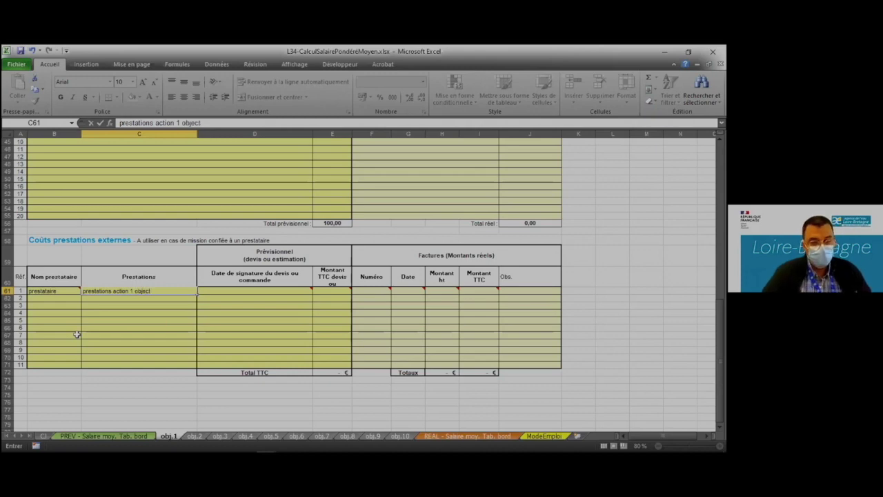
key("Tab")
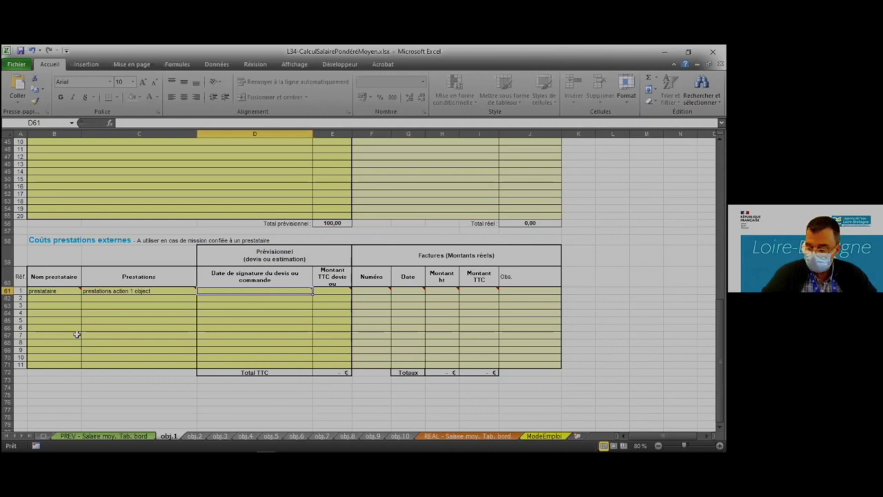
Step: Fill in the first external service's quote or order date as 02/01/22 and its planned TTC amount as 3600
type("02/")
key("BackSpace")
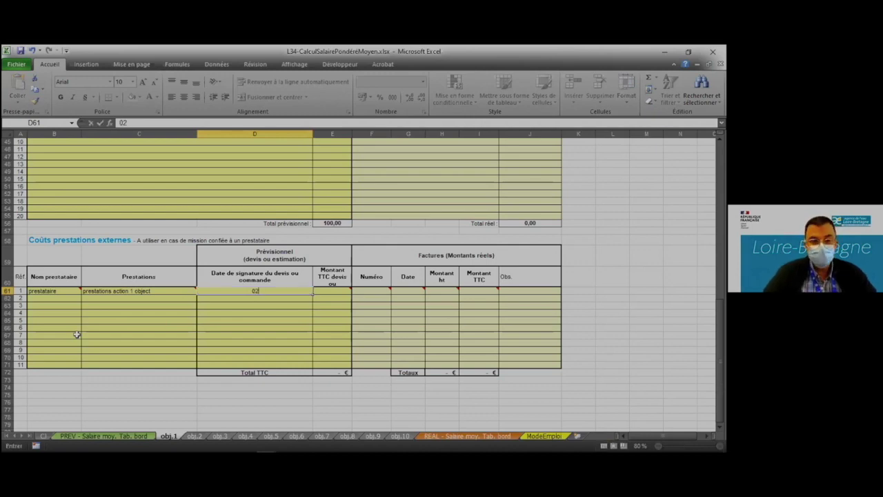
type("/")
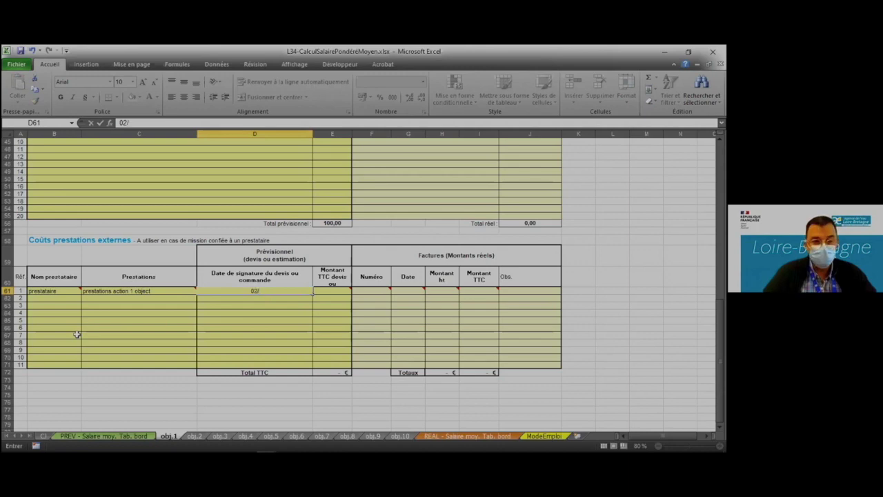
type("01")
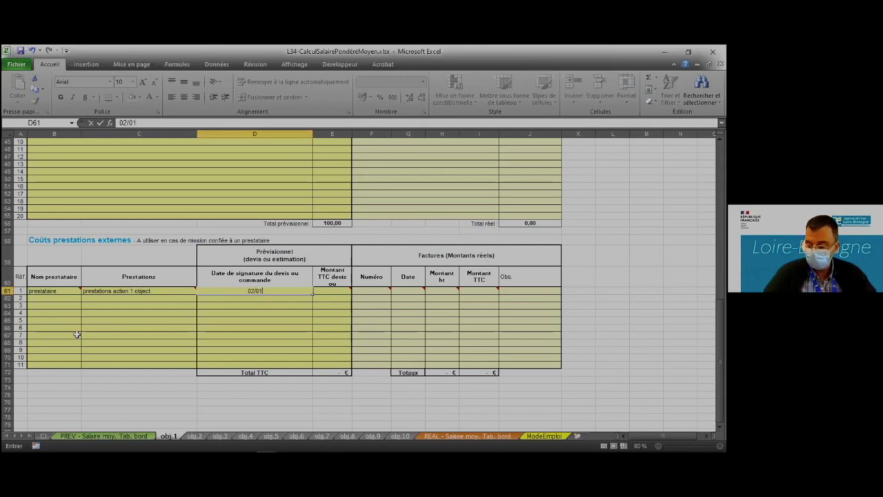
type("/22")
key("ctrl+Return")
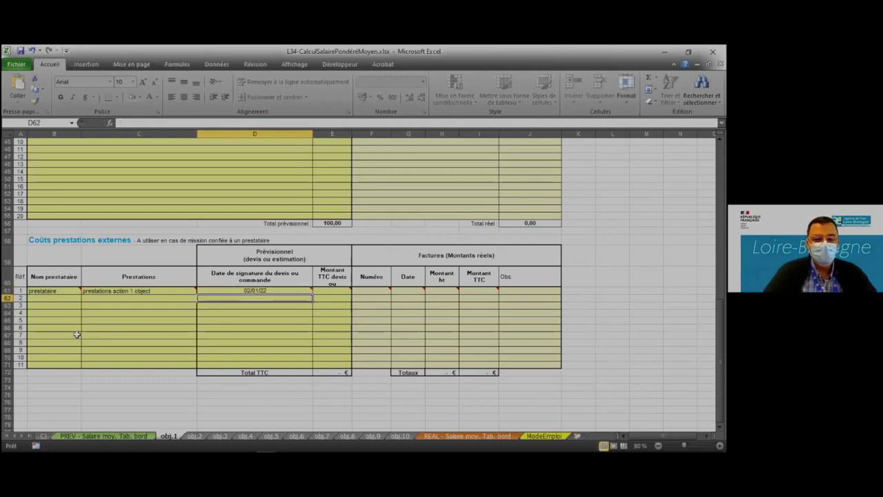
key("Tab")
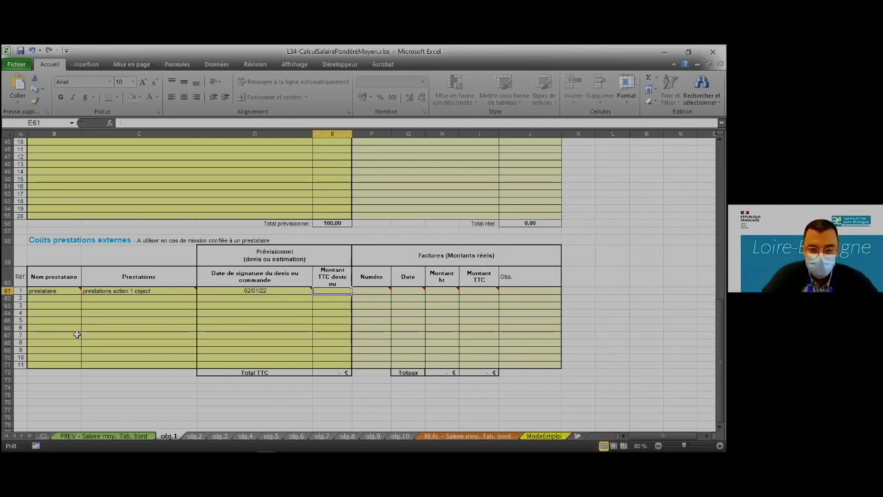
type("3600")
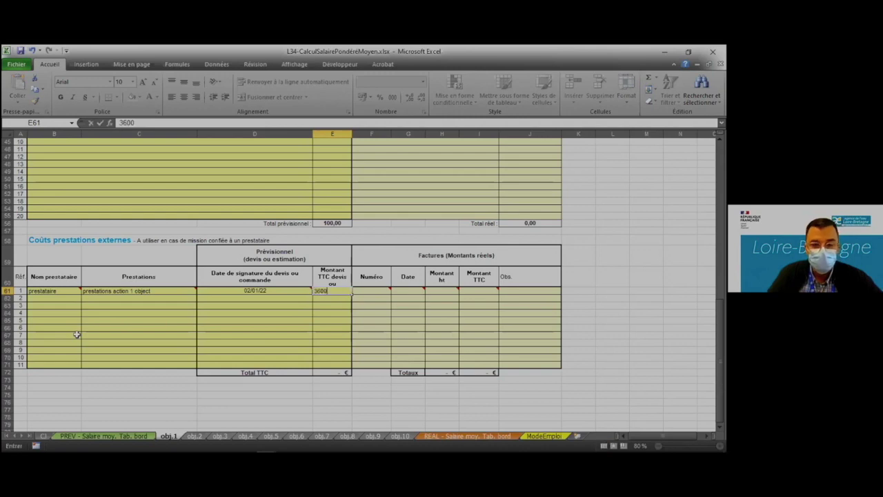
key("Return")
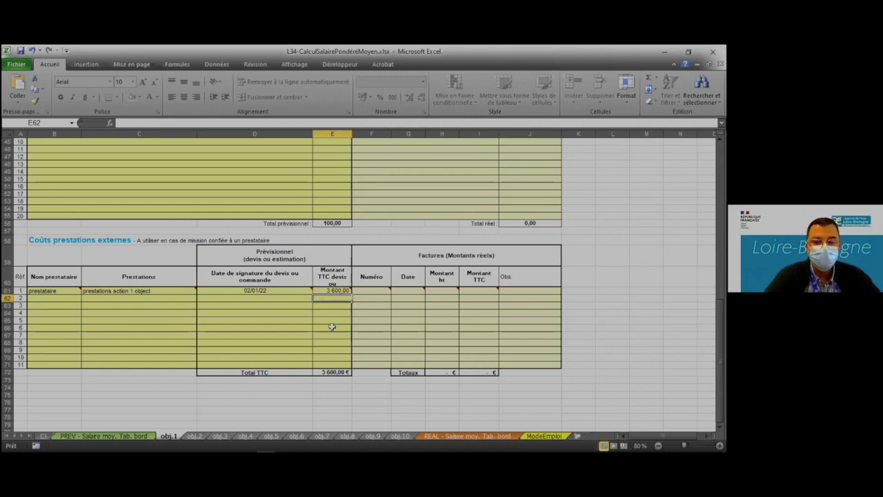
Step: Enter "objectif 2" as the objective title (Intitulé objectif) on the obj.2 sheet
key("ctrl+Page_Down")
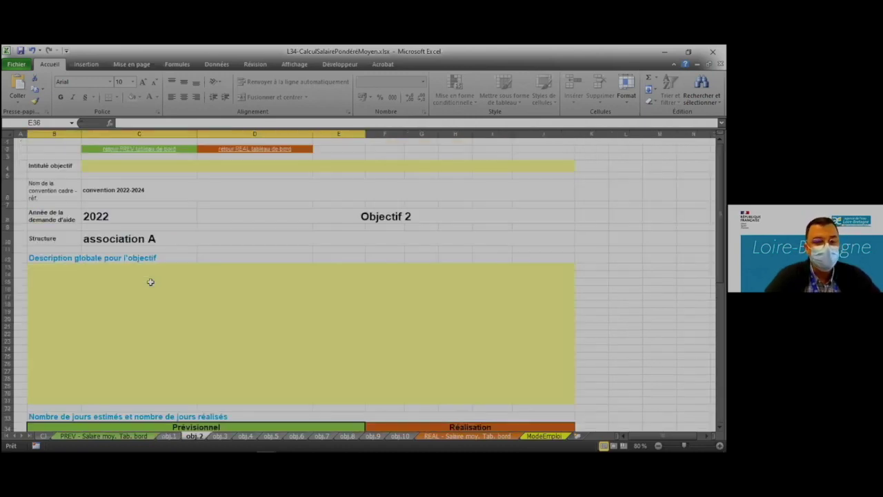
key("ctrl+Home")
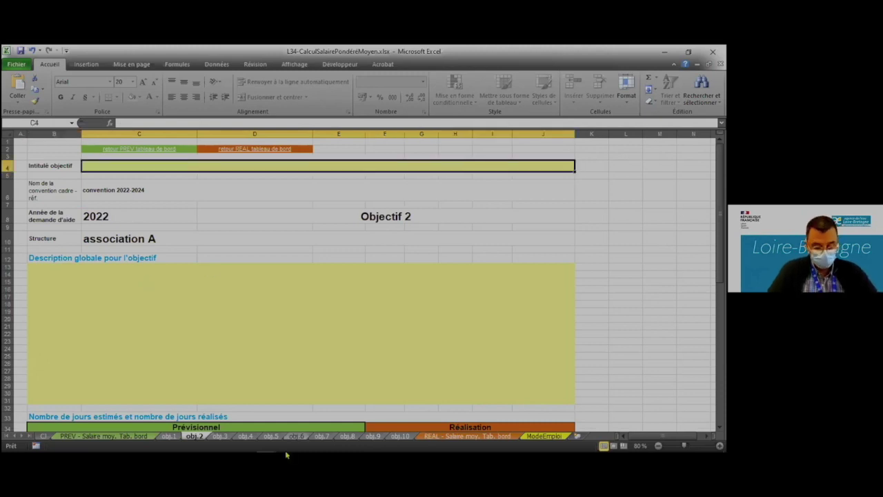
type("obke")
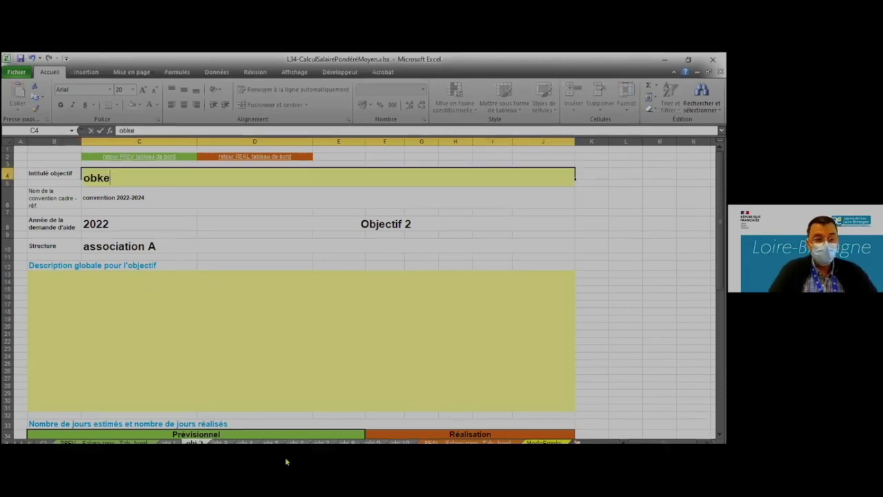
key("BackSpace")
key("BackSpace")
type("ce")
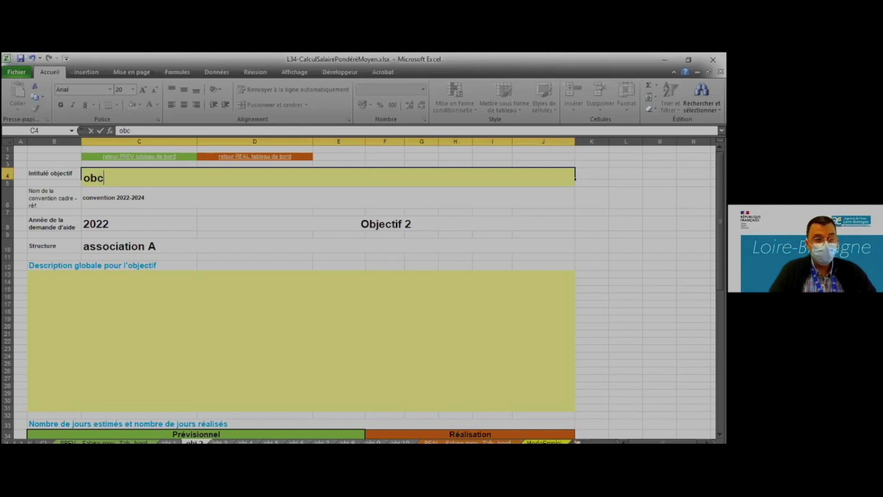
key("BackSpace")
key("BackSpace")
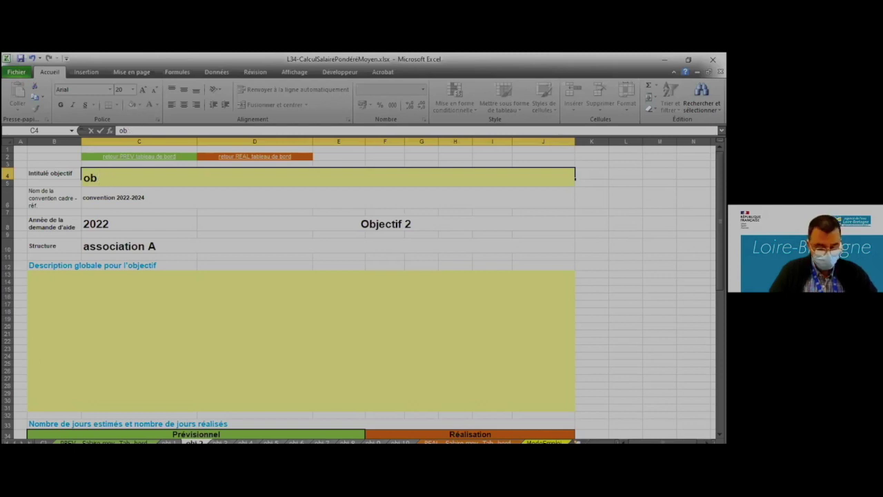
type("jectif 2")
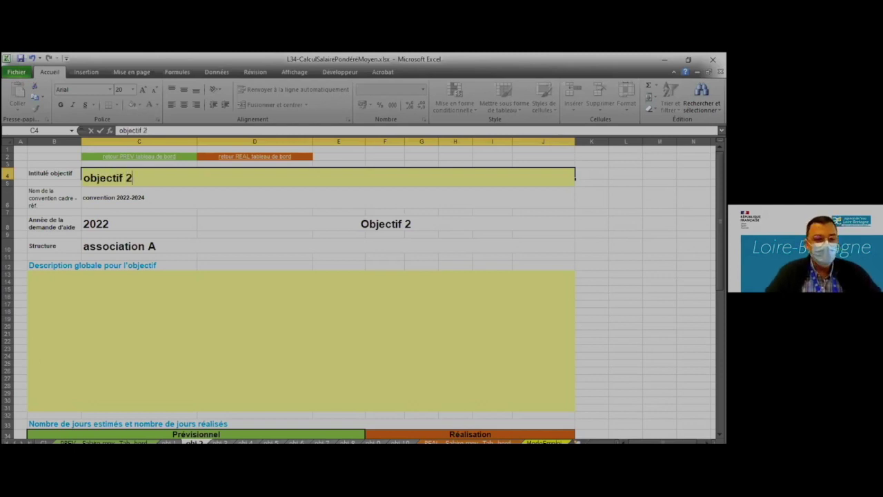
Step: Set the planned number of days for the first action of objective 2 to 100
scroll(203, 330, "down", 5)
left_click(195, 317)
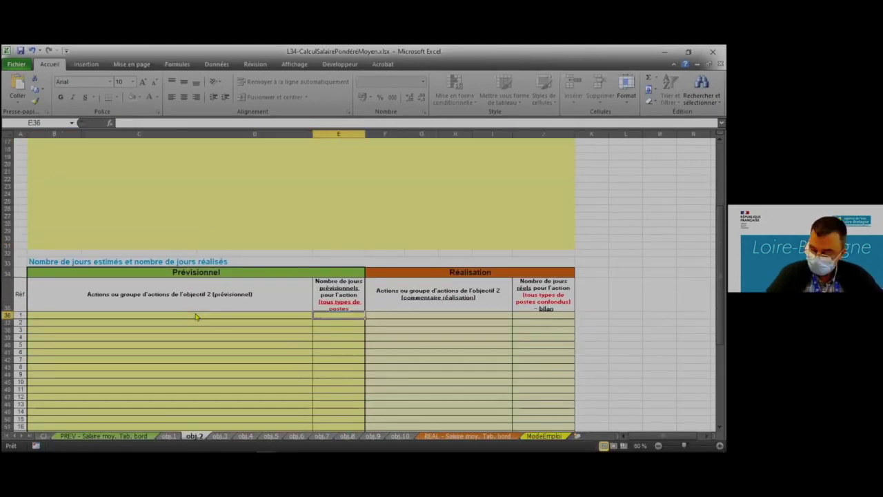
type("1000")
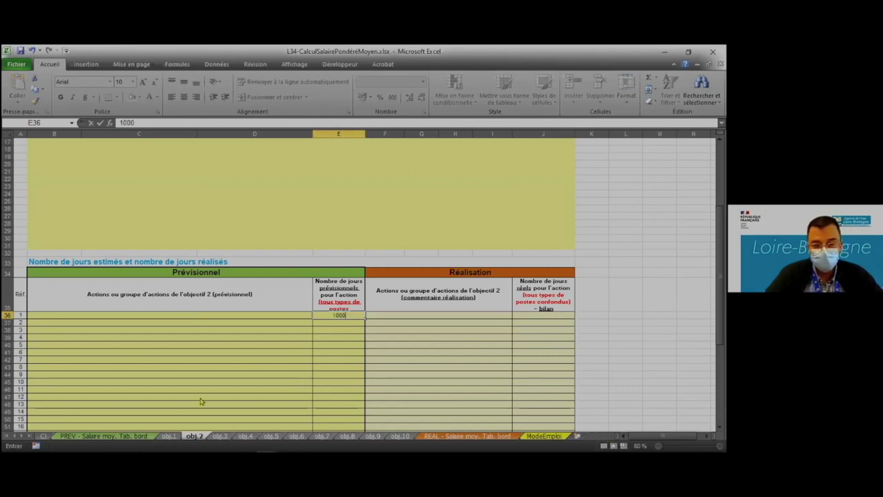
key("Return")
key("Up")
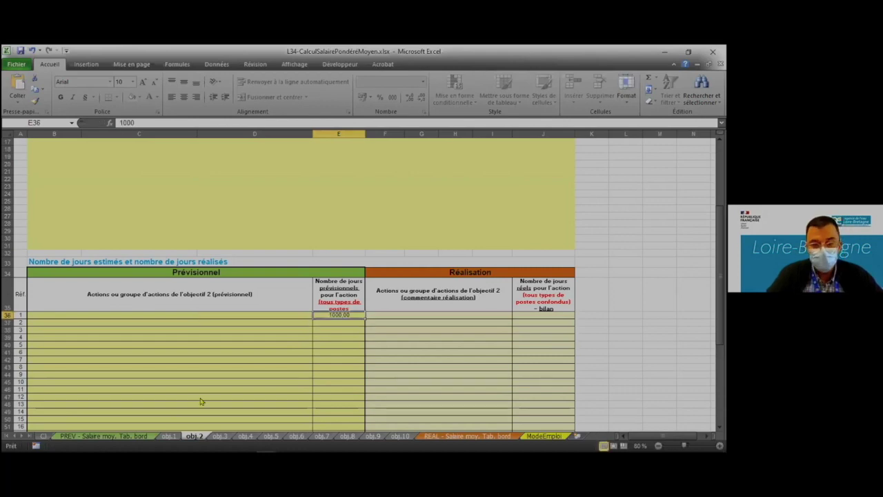
type("100")
key("Return")
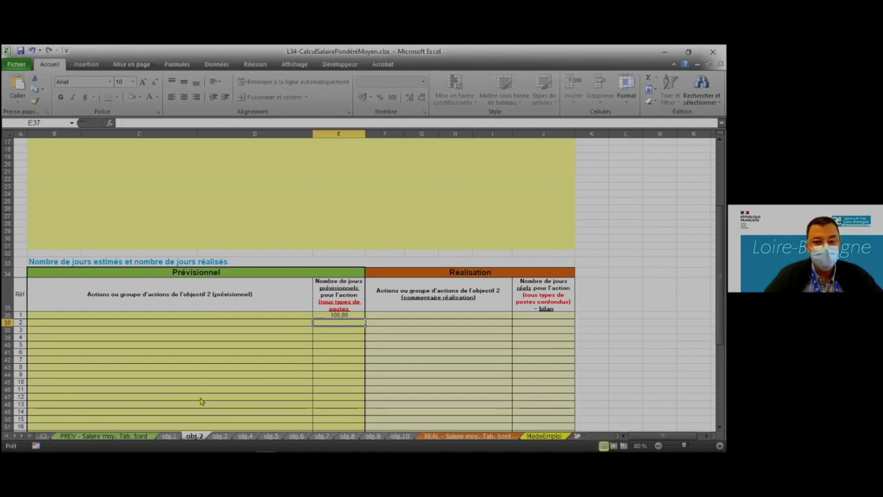
Step: Enter "actions 1 - object 2" as the first planned action of objective 2
key("Up")
key("Left")
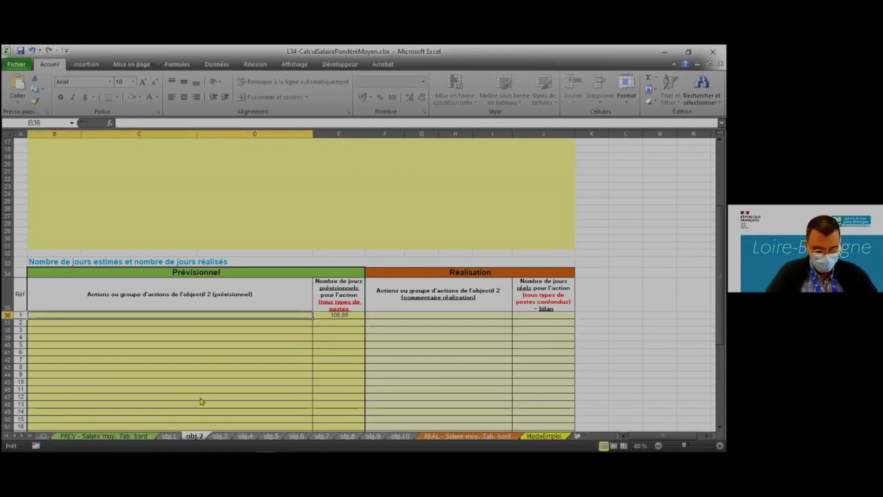
type("ac")
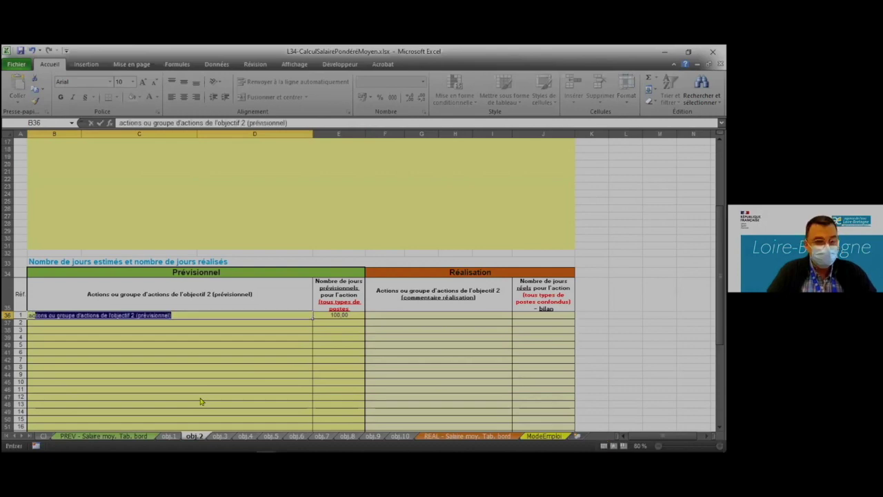
type("tions 1")
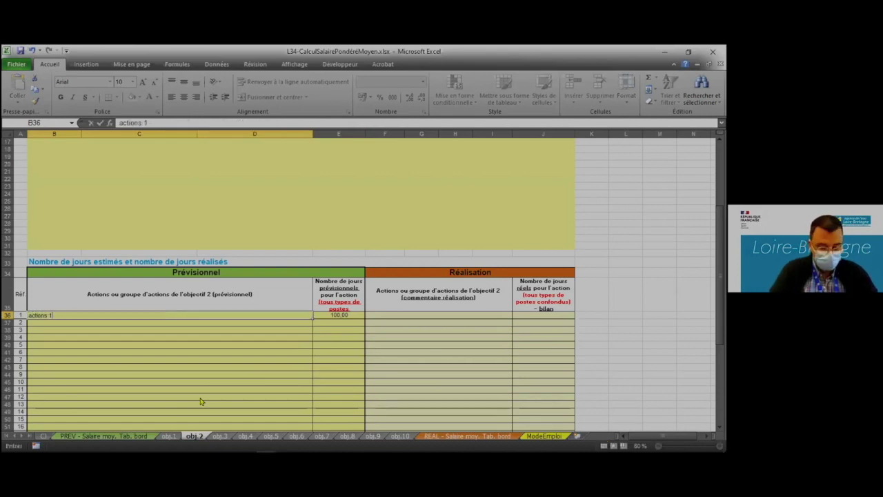
type(" -")
type(" object")
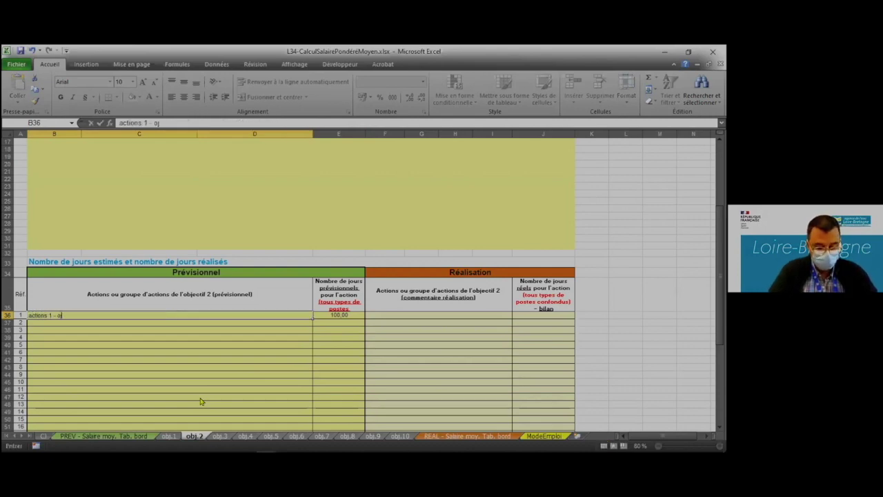
type(" 2")
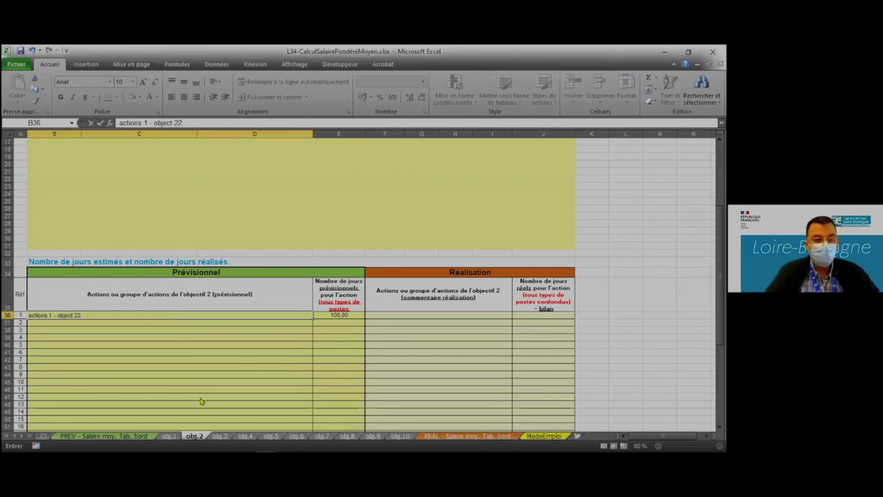
key("Return")
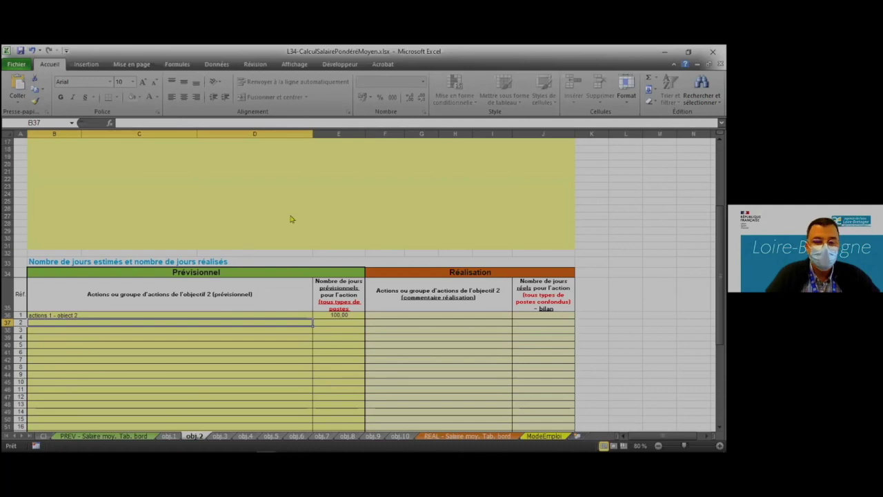
Step: Set the planned TTC amount of the first external service for objective 2 to 2500
scroll(324, 276, "down", 4)
scroll(321, 359, "down", 1)
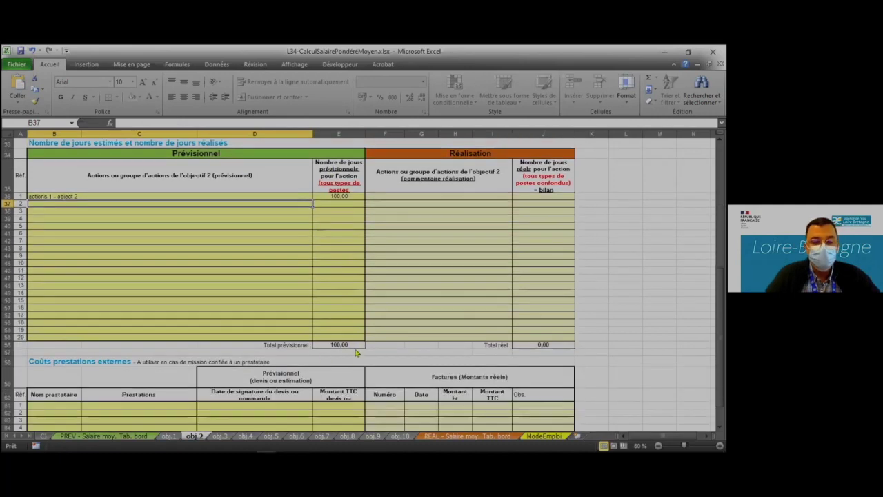
scroll(358, 353, "down", 4)
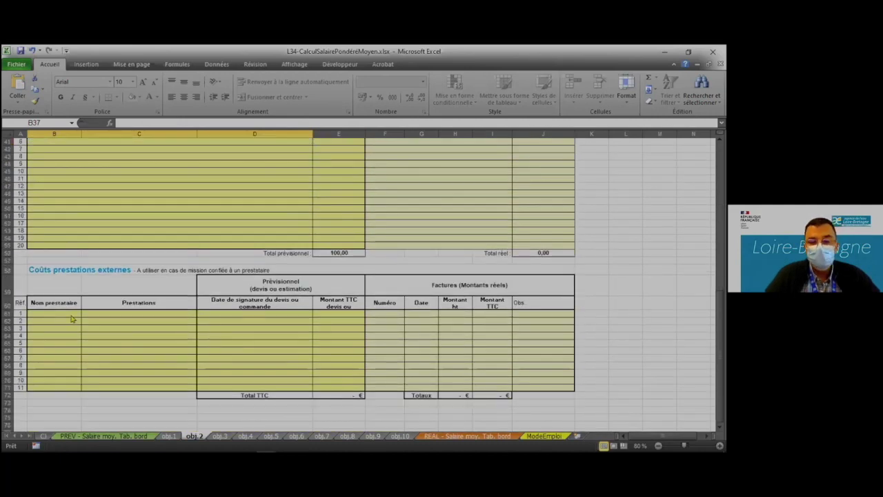
left_click(322, 314)
type("2500")
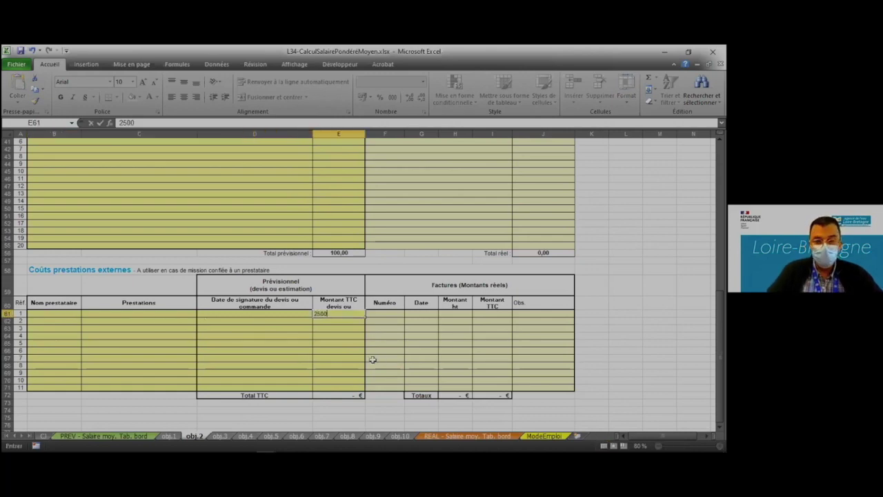
key("Return")
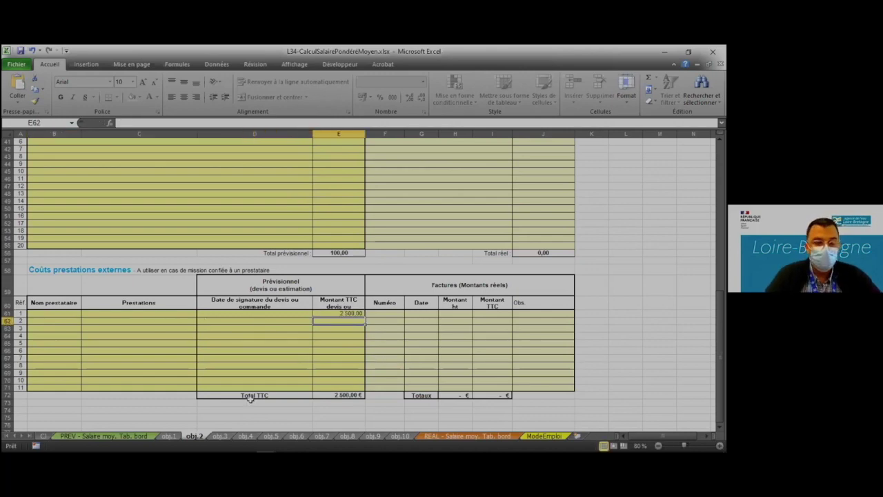
Step: Review the obj.1 external service costs, then examine planned days and external services per objective in the PREV sheet's dashboard
left_click(169, 436)
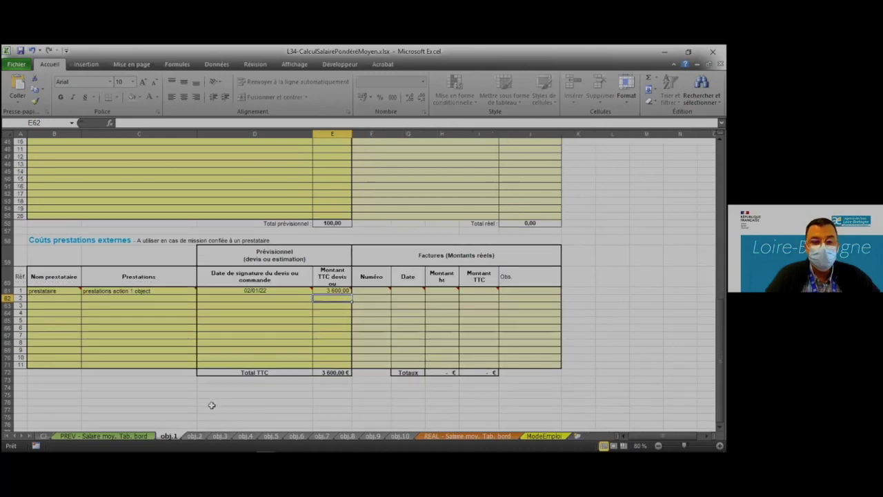
left_click(196, 436)
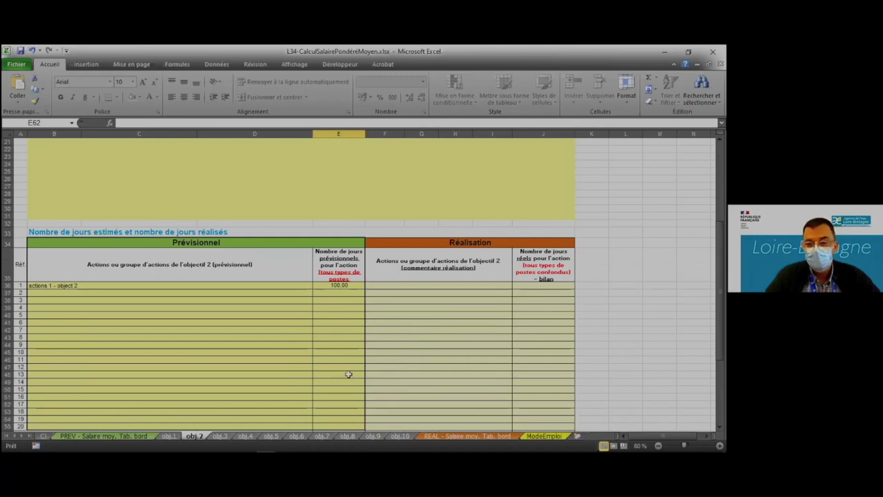
left_click(108, 437)
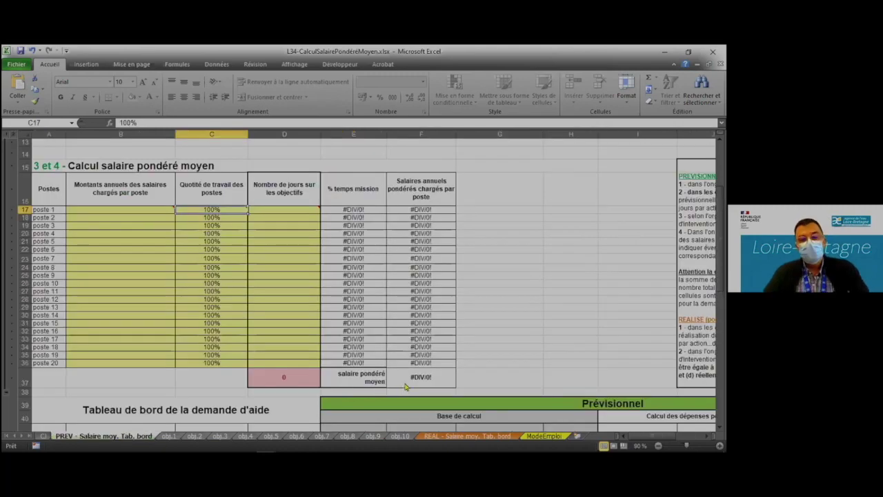
scroll(406, 386, "up", 4)
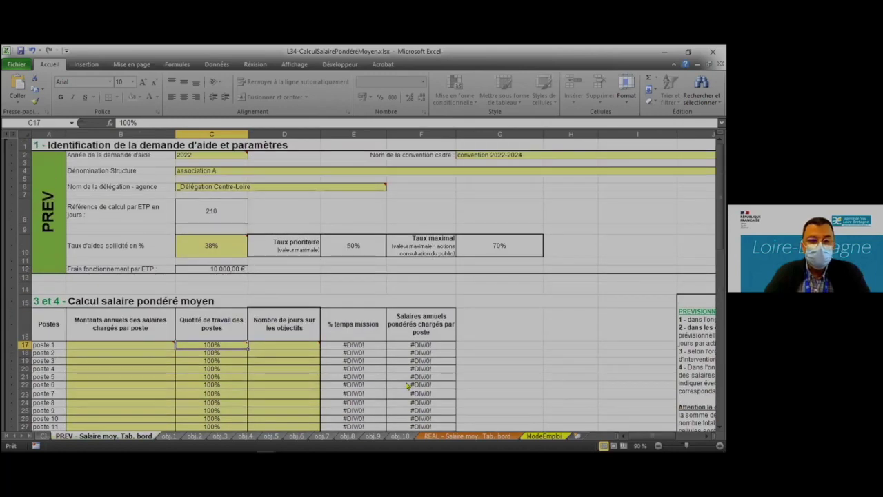
scroll(407, 387, "down", 5)
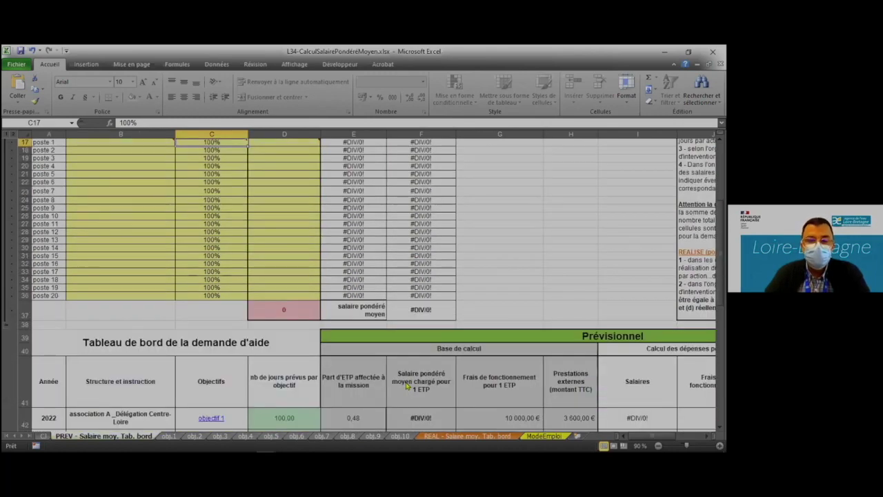
scroll(407, 386, "down", 7)
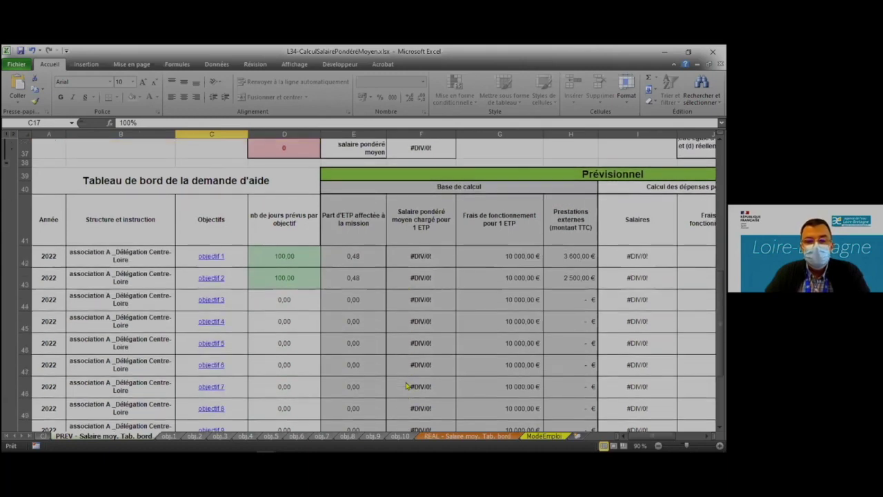
scroll(407, 387, "down", 1)
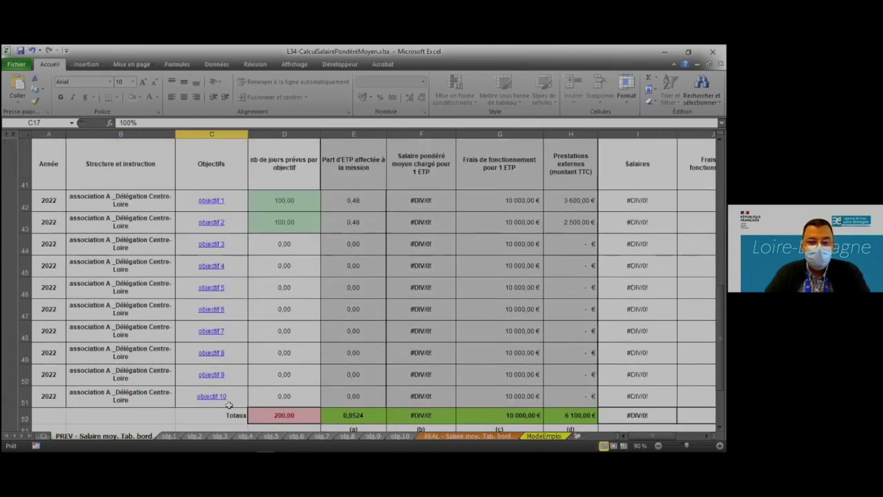
Step: Change the planned number of days for the first action on the obj.2 sheet to 80
left_click(194, 436)
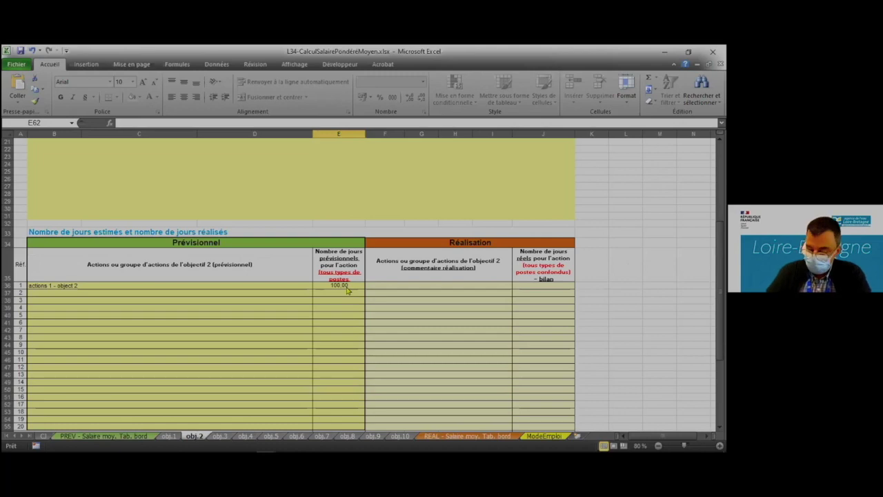
left_click(347, 287)
type("80")
key("Return")
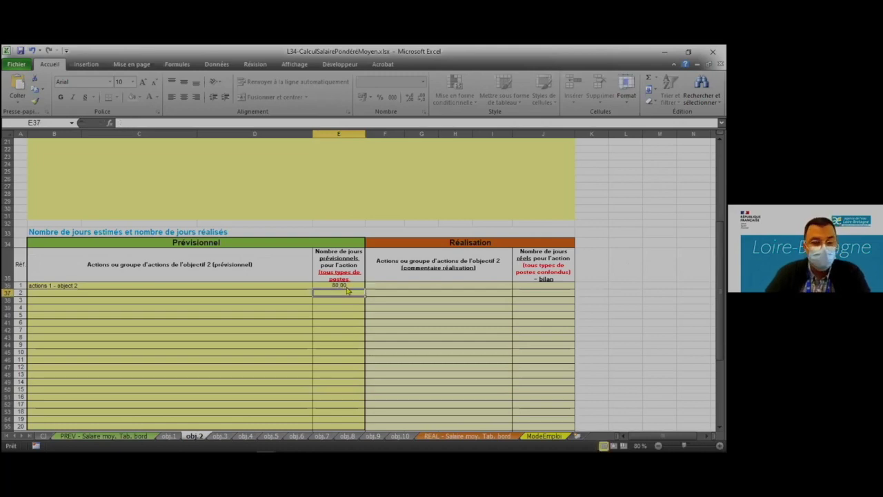
Step: In the PREV sheet's weighted average salary table, enter an annual loaded salary of 45000 and 120 days for poste 1
left_click(176, 383)
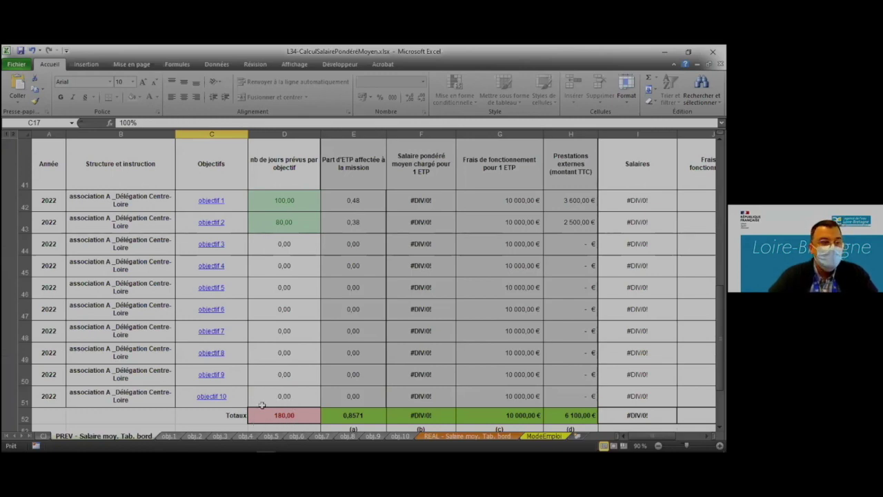
scroll(262, 405, "up", 3)
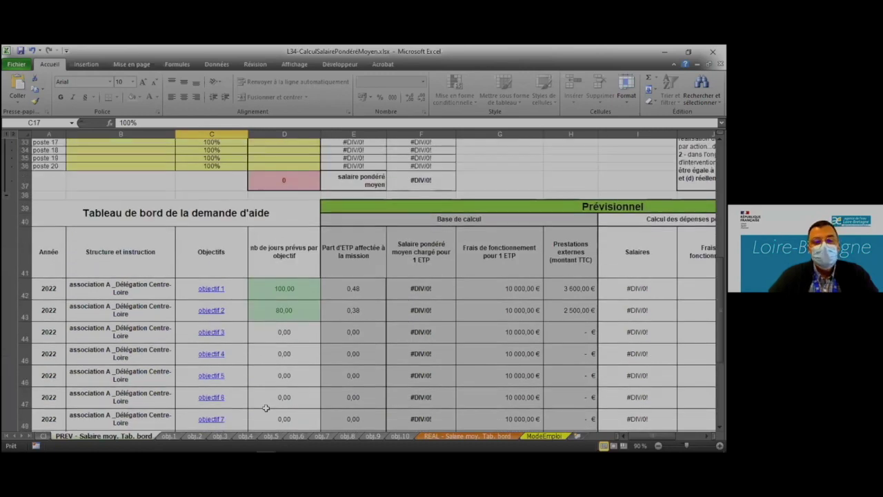
scroll(265, 408, "up", 9)
scroll(264, 406, "down", 3)
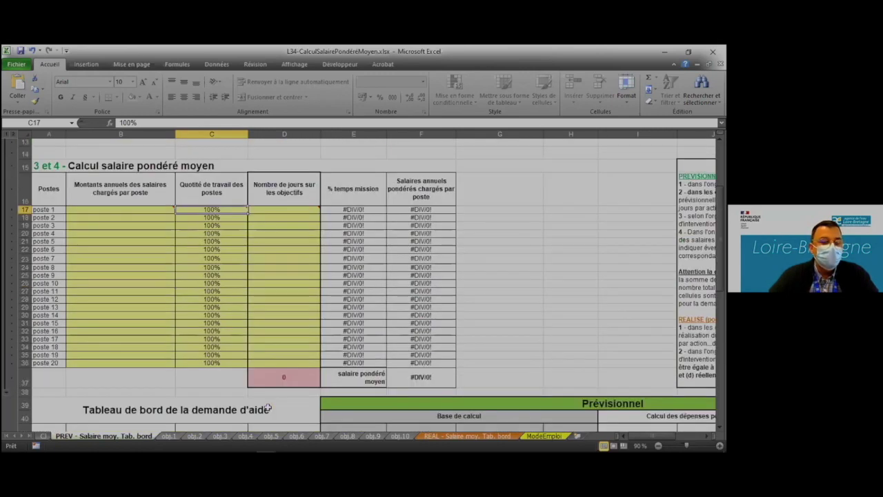
left_click(114, 210)
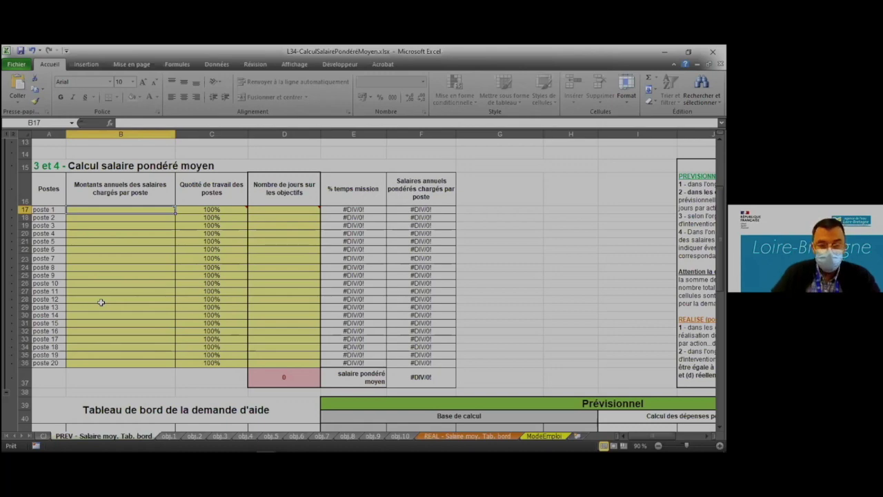
type("45000")
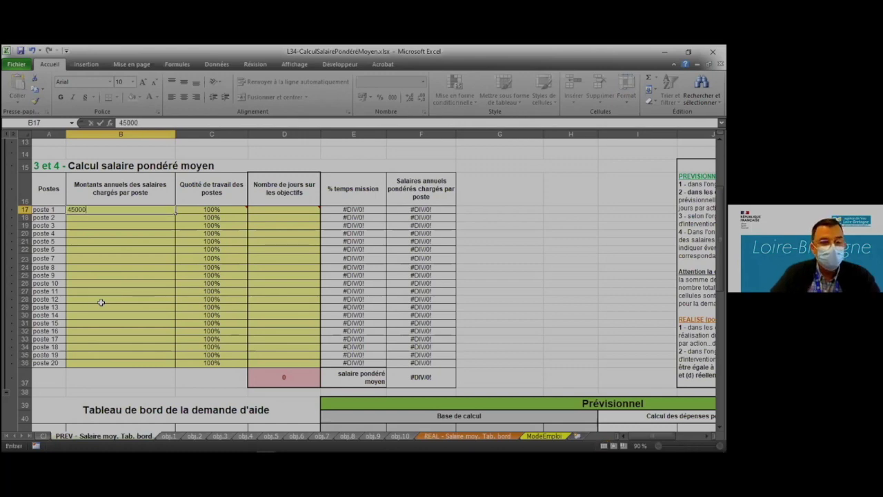
key("Tab")
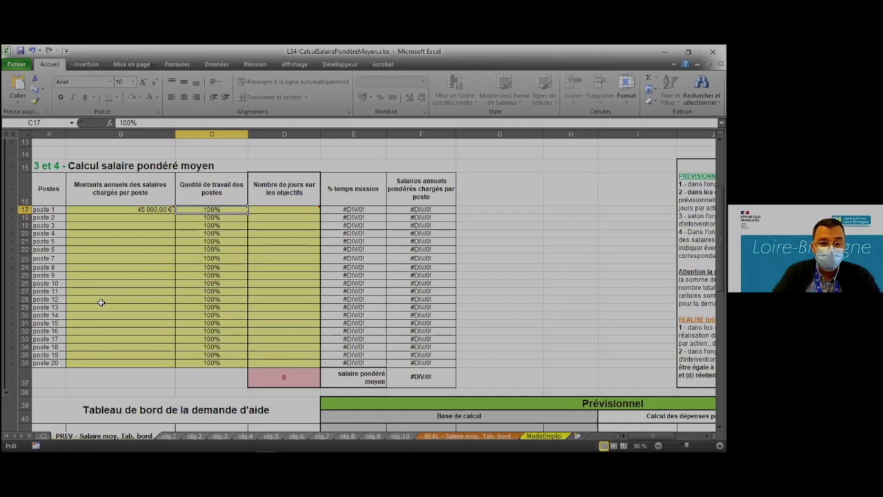
key("Tab")
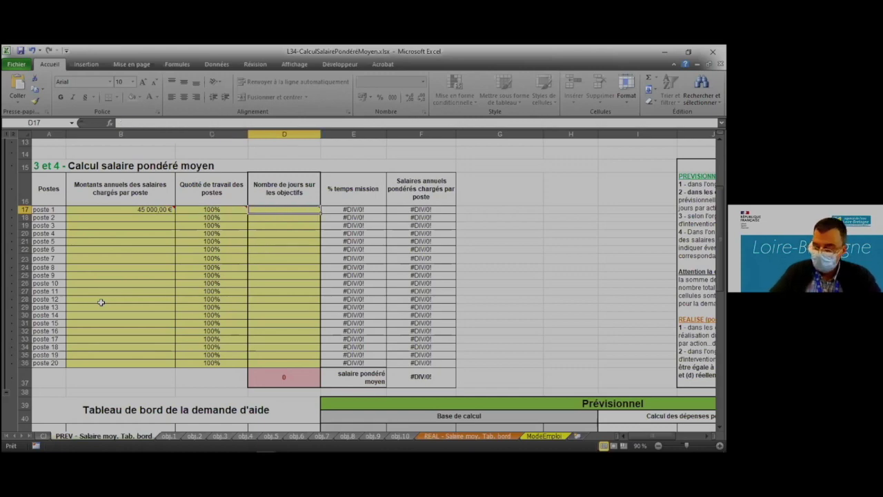
type("120")
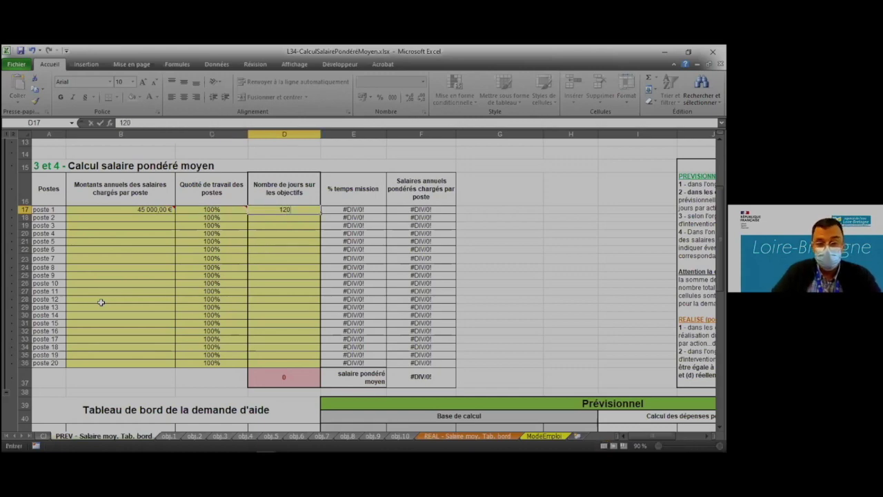
key("Return")
Step: Enter an annual loaded salary of 55000 and 40 days on the objectives for poste 2
key("Left")
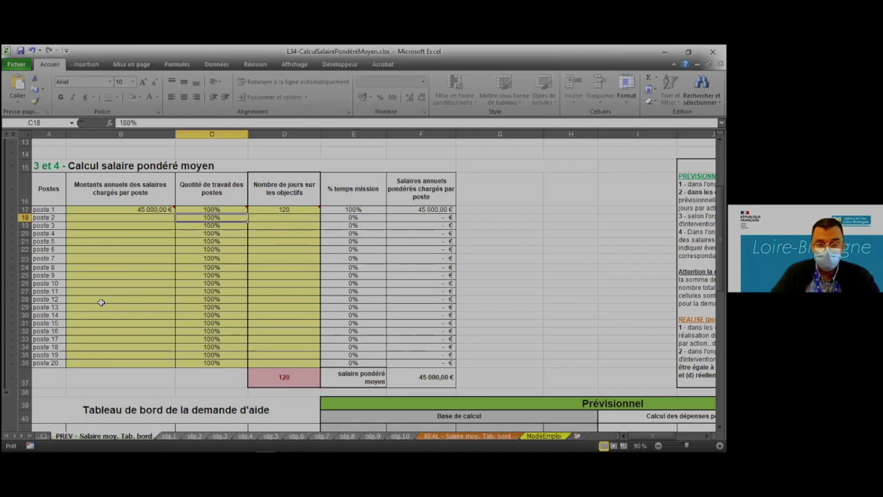
key("Left")
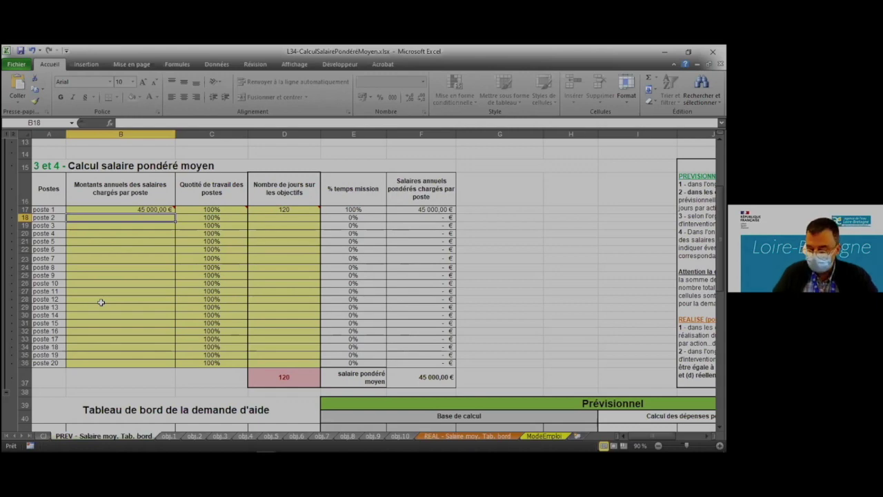
type("55000")
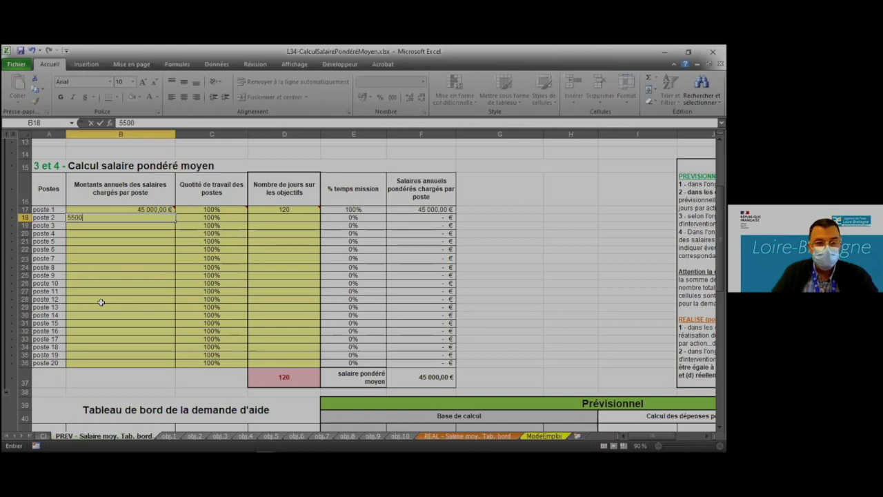
key("Tab")
key("Tab")
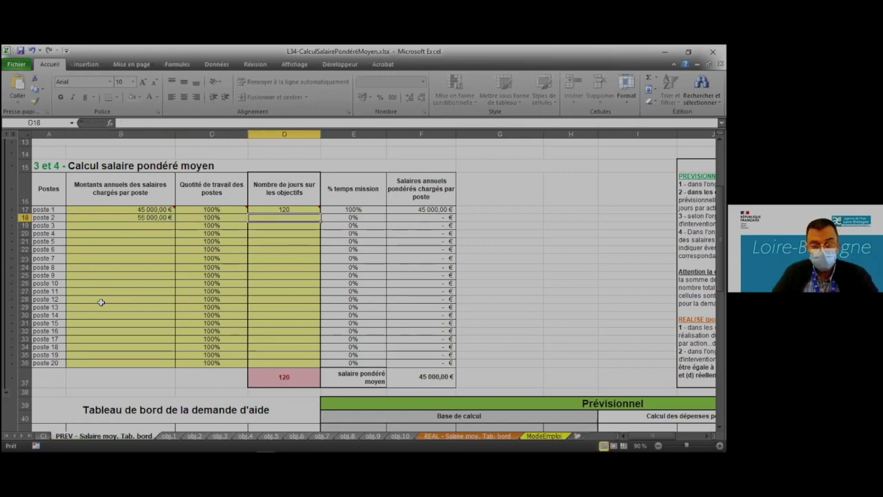
type("40")
key("Return")
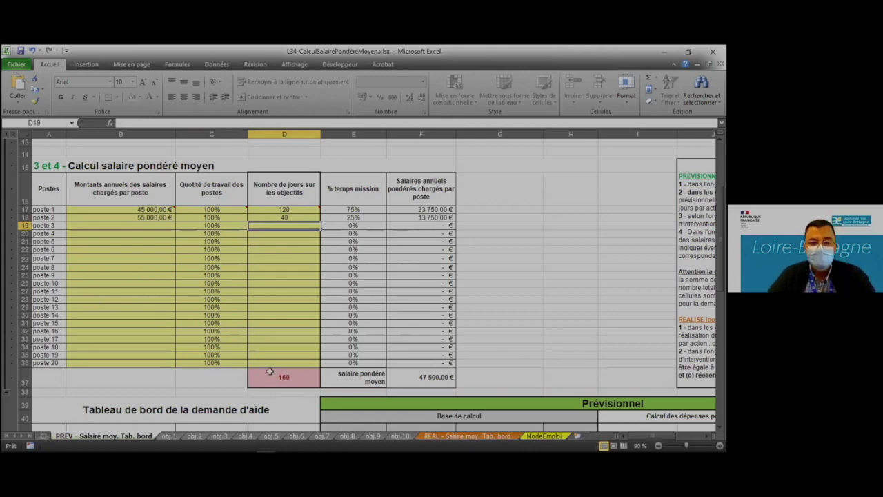
Step: Enter an annual loaded salary of 80000 and 40 days on the objectives for poste 3
left_click(134, 225)
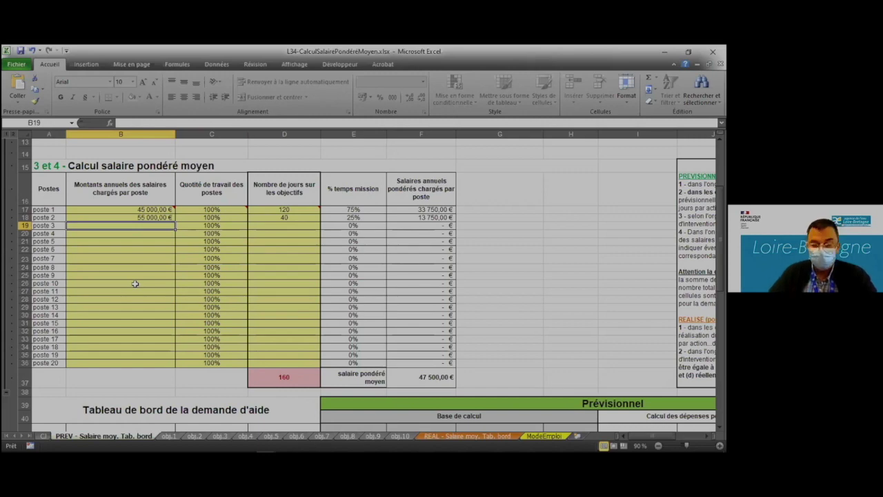
type("80000")
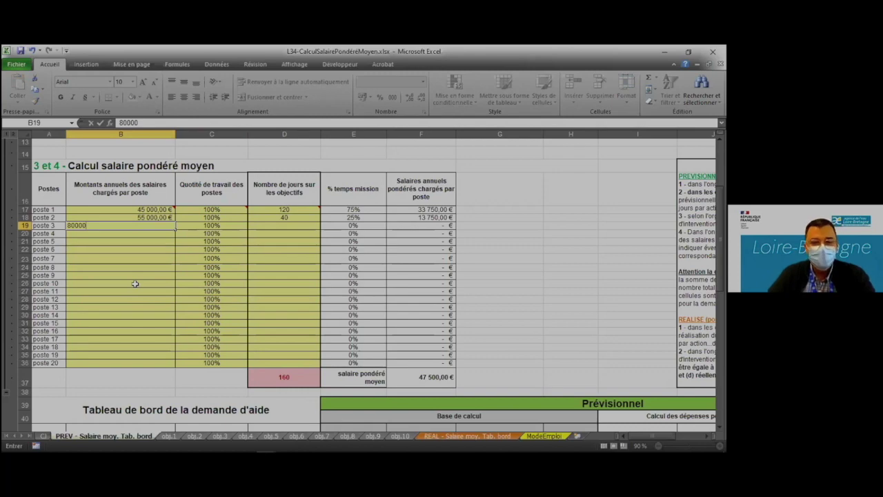
key("Tab")
key("Tab")
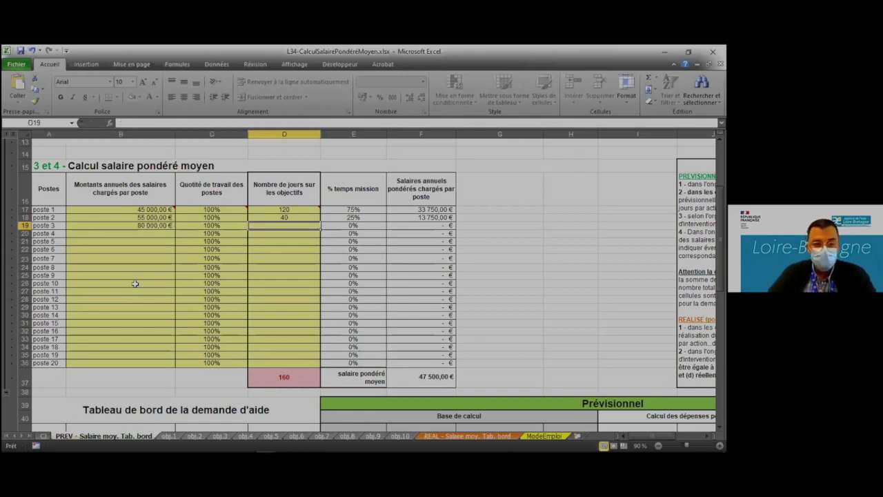
type("40")
key("Return")
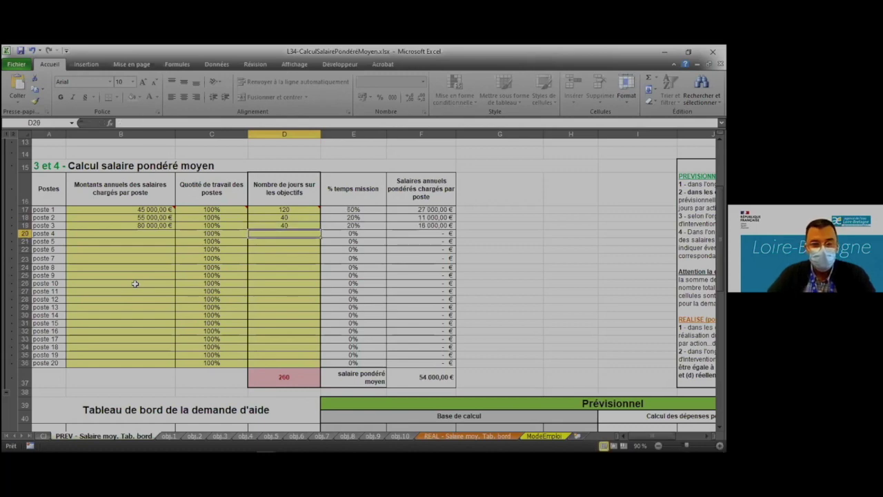
Step: Change the number of days on the objectives for poste 3 to 20
key("Up")
type("20")
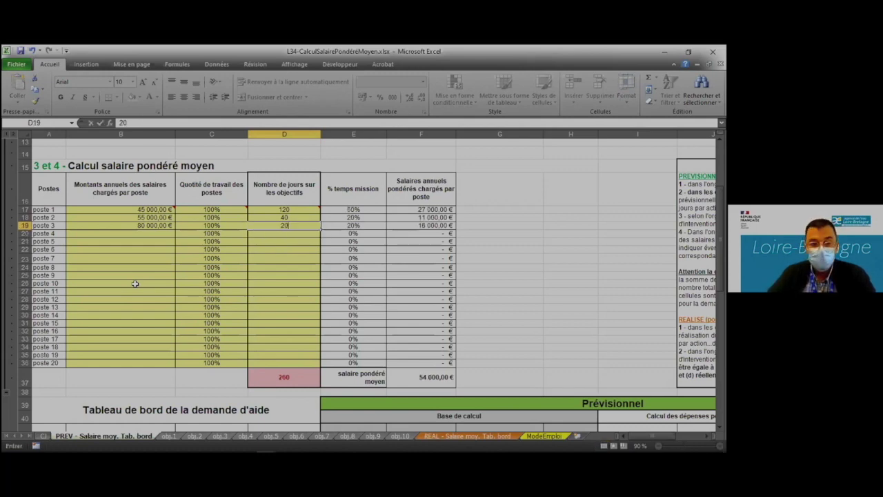
key("Return")
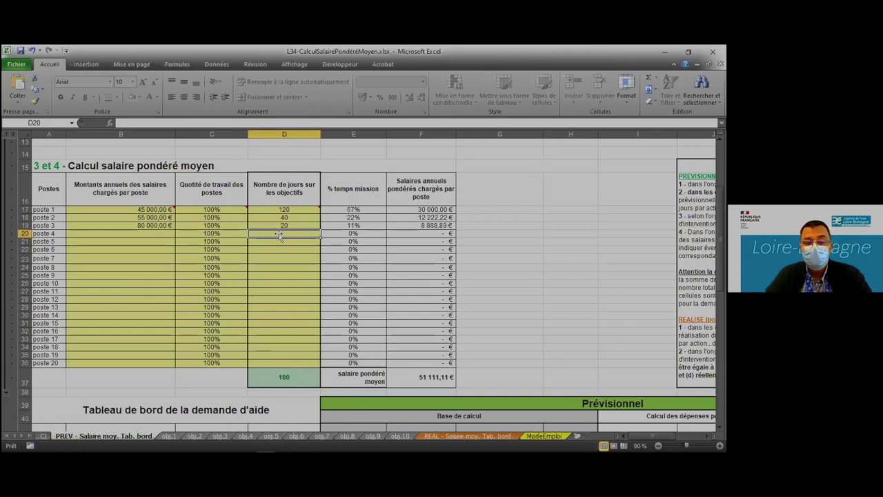
Step: Review the salary entry comment for poste 1, the weighted average salary and its use in the aid request dashboard
mouse_move(163, 210)
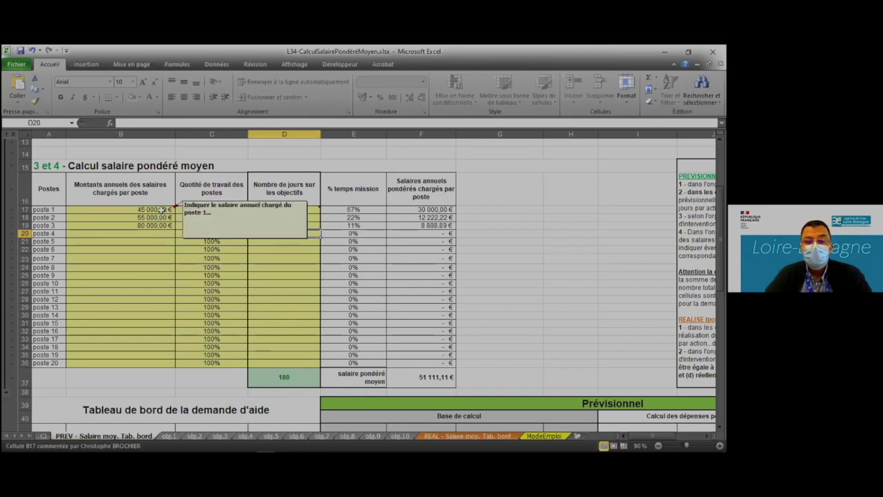
mouse_move(253, 206)
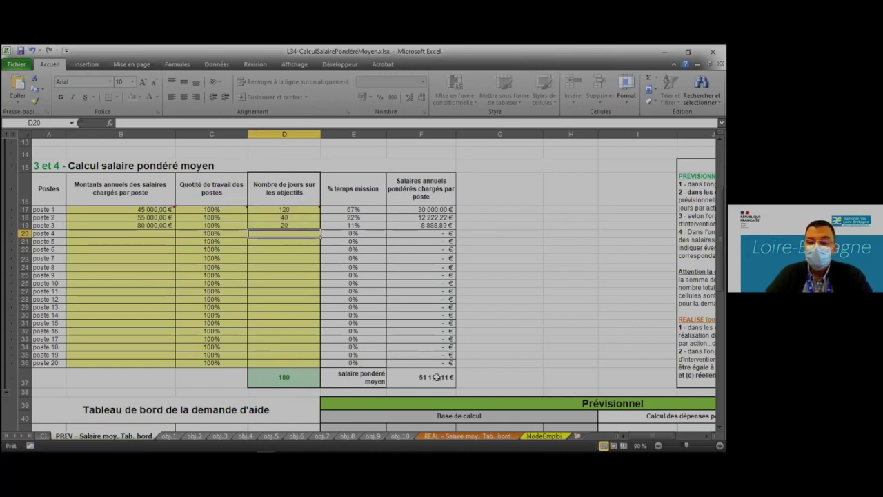
scroll(436, 376, "down", 3)
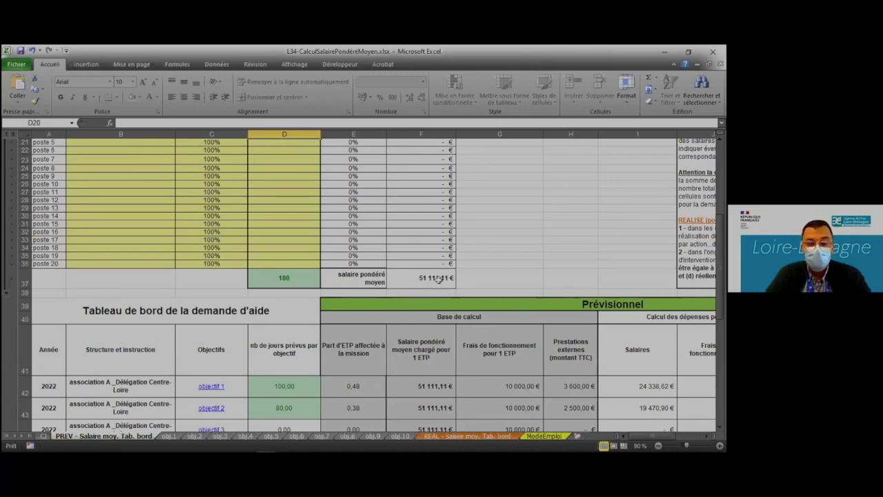
Step: Compare the weighted average salary and days per poste with the per-objective rows of the aid request dashboard
scroll(439, 278, "down", 4)
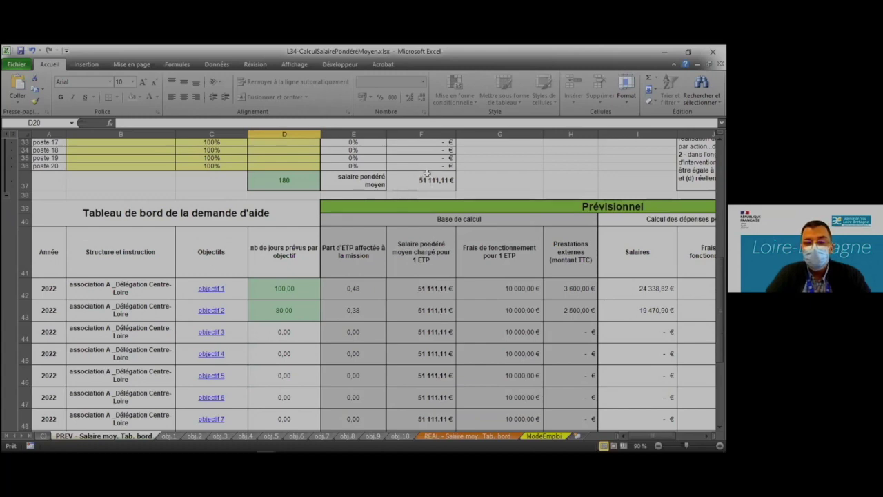
scroll(437, 186, "up", 4)
scroll(437, 186, "up", 3)
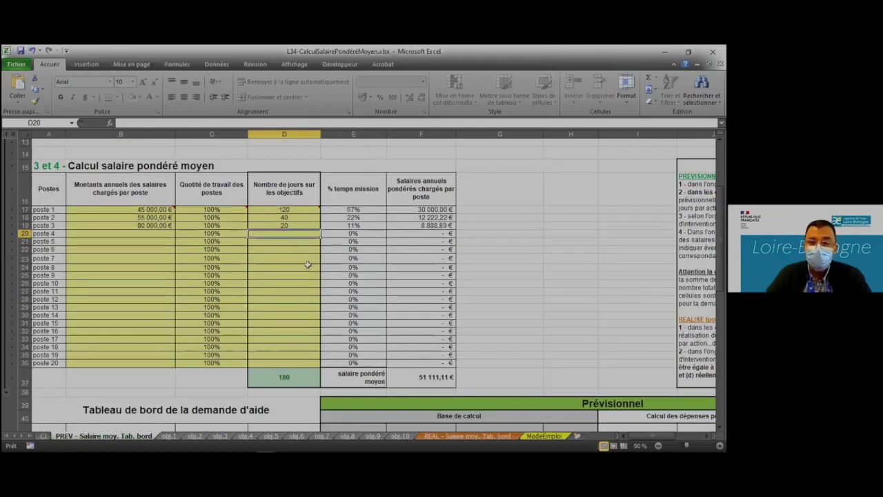
scroll(366, 282, "down", 1)
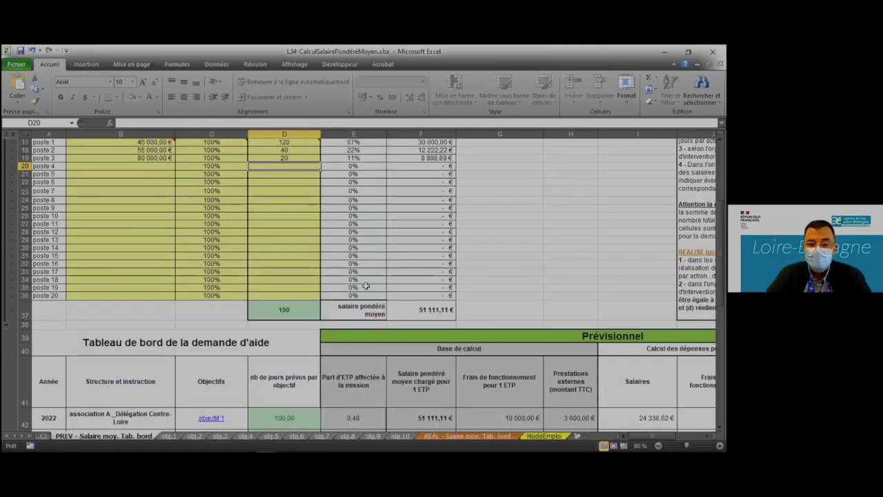
scroll(366, 285, "down", 8)
scroll(472, 341, "down", 1)
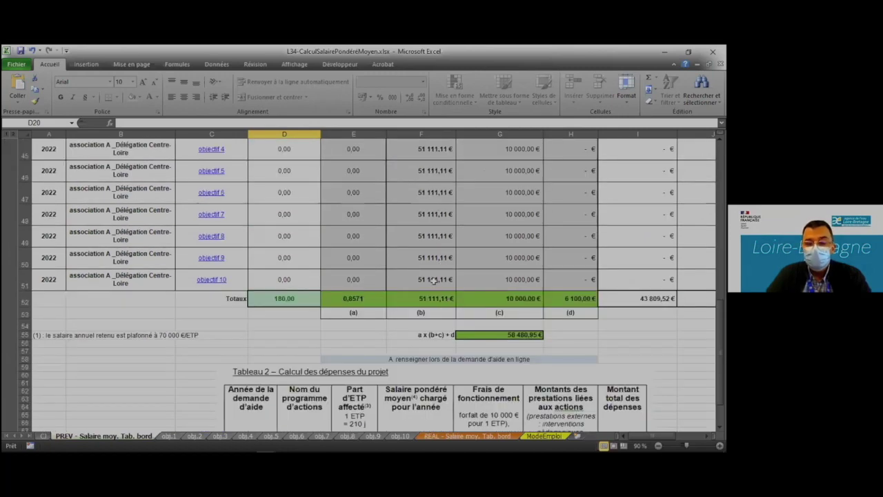
scroll(433, 279, "up", 3)
scroll(434, 279, "down", 1)
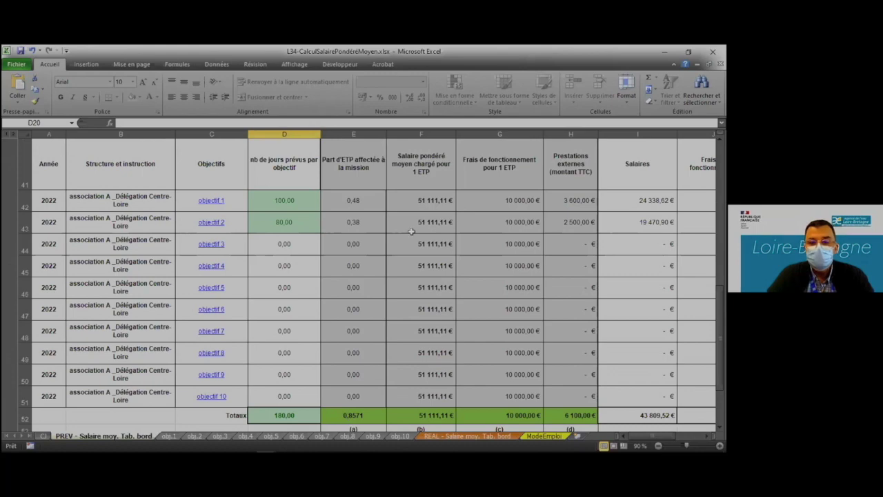
Step: Examine the dashboard totals (a) to (d), the Tableau 2 expense layout and the forecast aid amount
scroll(411, 231, "down", 3)
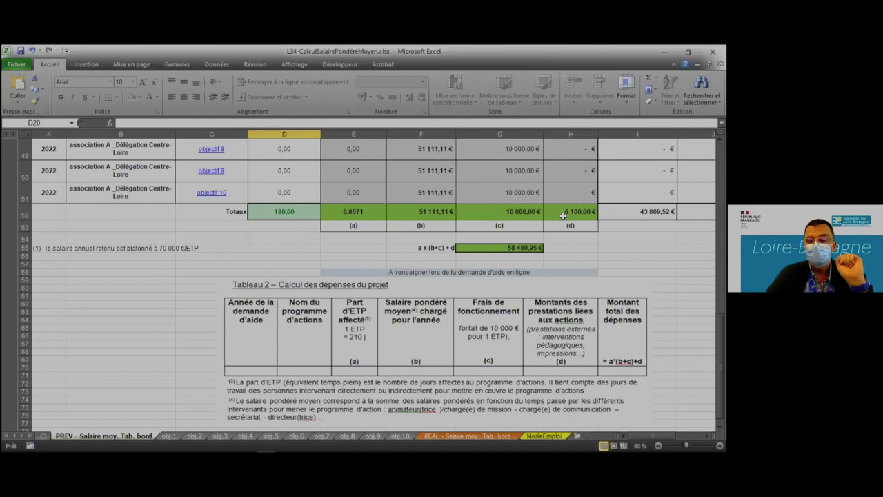
scroll(563, 216, "up", 1)
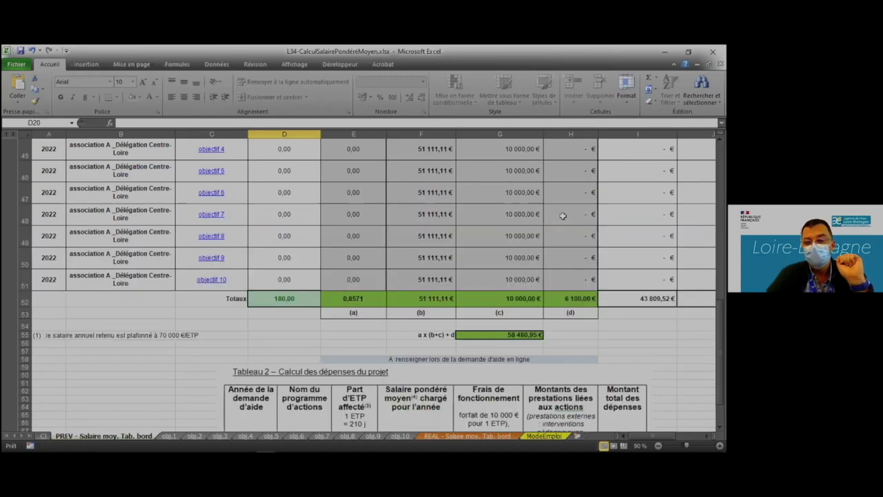
scroll(563, 215, "up", 3)
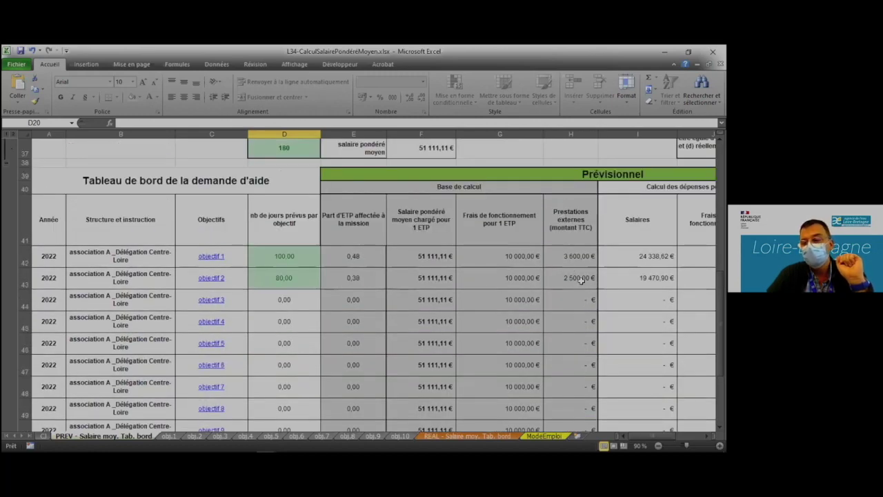
scroll(581, 279, "down", 3)
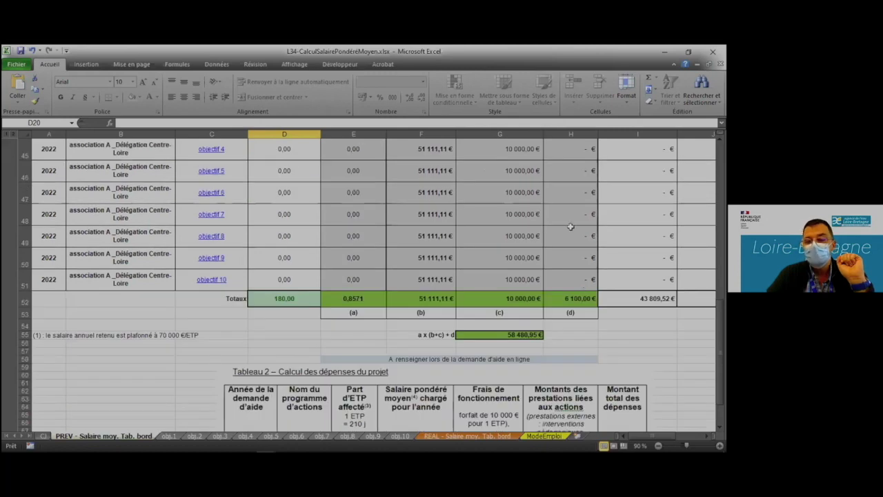
scroll(570, 226, "down", 1)
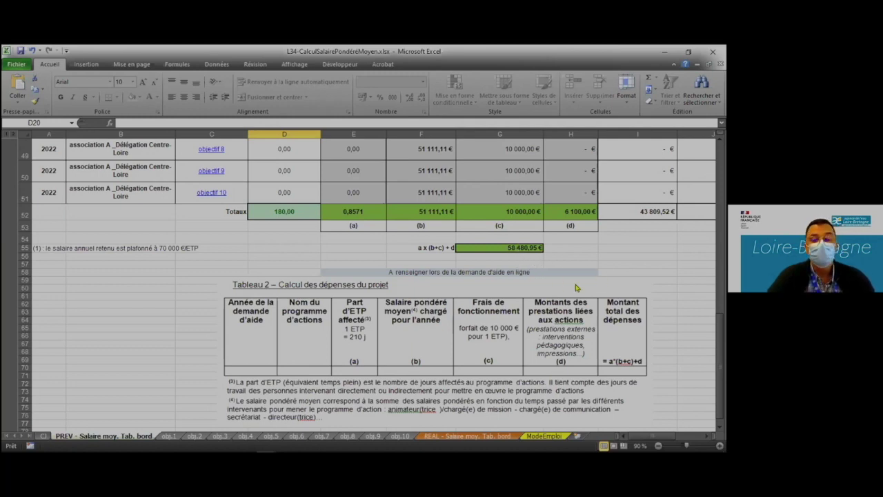
scroll(576, 285, "up", 1)
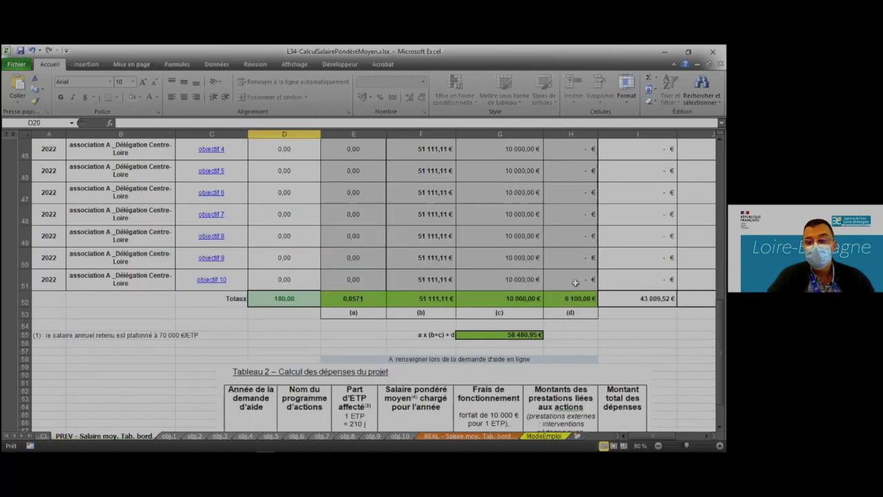
left_click(706, 438)
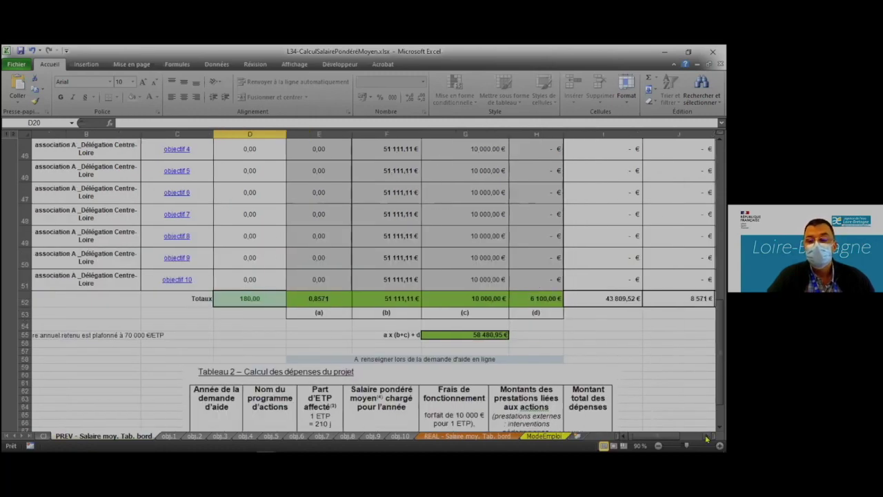
left_click(706, 438)
left_click(706, 438)
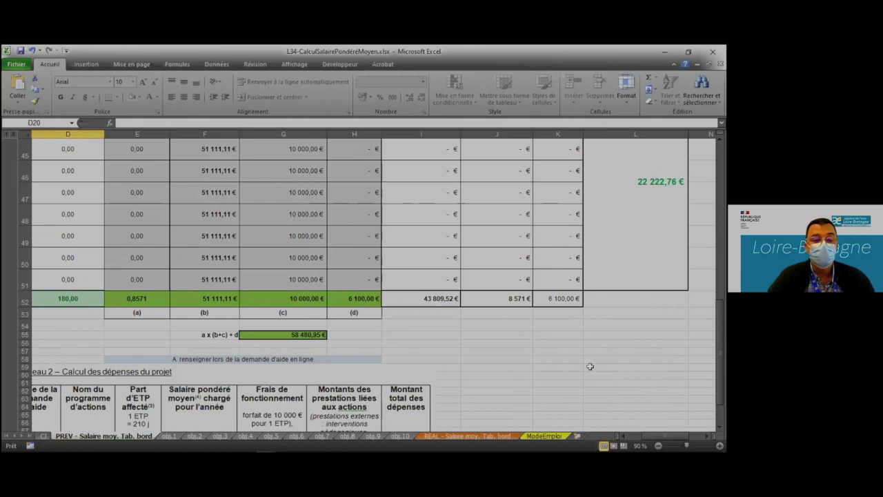
scroll(589, 367, "up", 8)
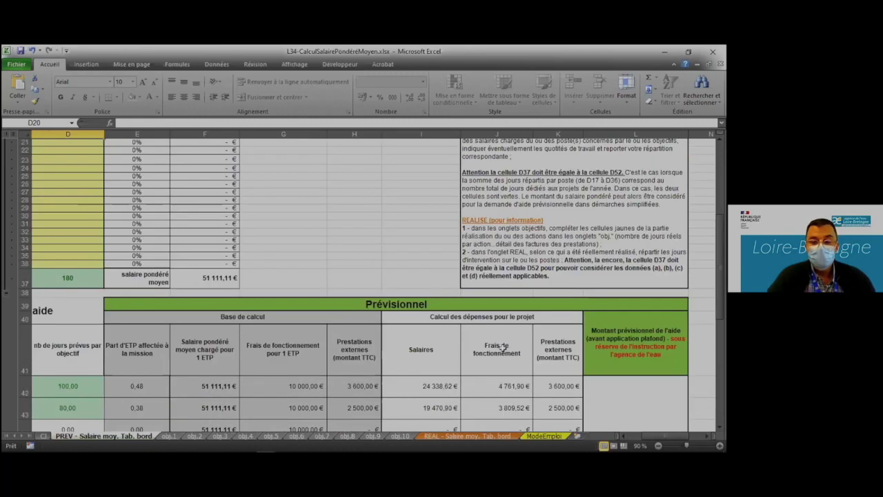
Step: Set the requested aid rate (Taux d'aides sollicité) to 50% in the request parameters
scroll(454, 371, "left", 1)
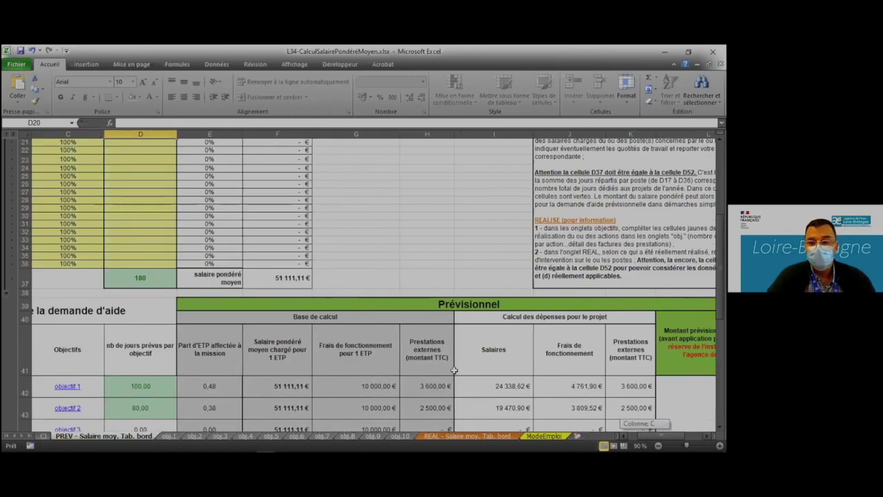
scroll(454, 370, "left", 2)
scroll(209, 244, "up", 7)
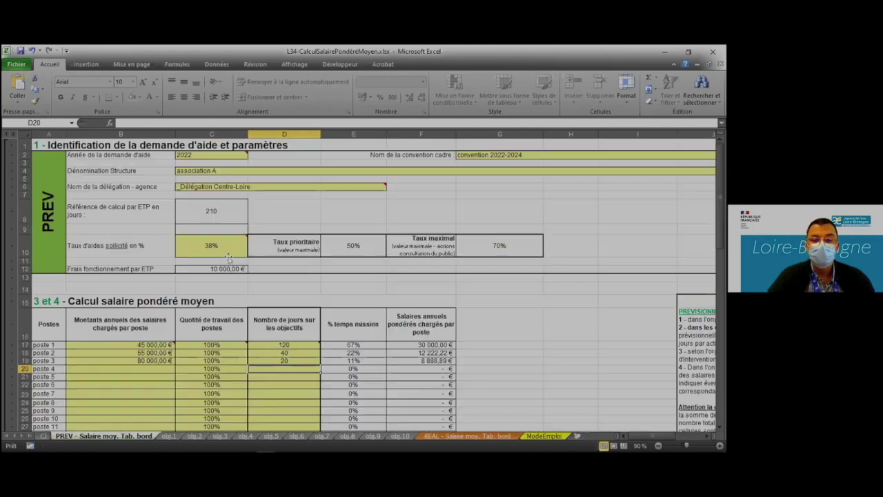
left_click(211, 244)
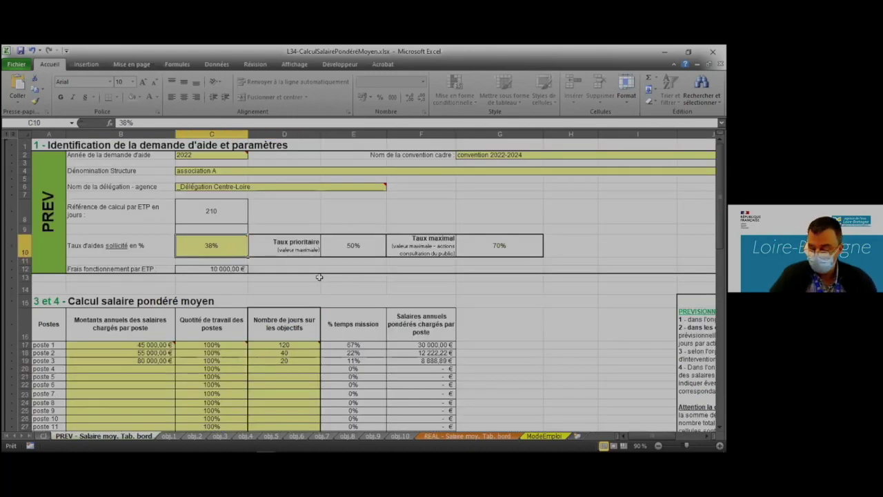
type("50")
key("Return")
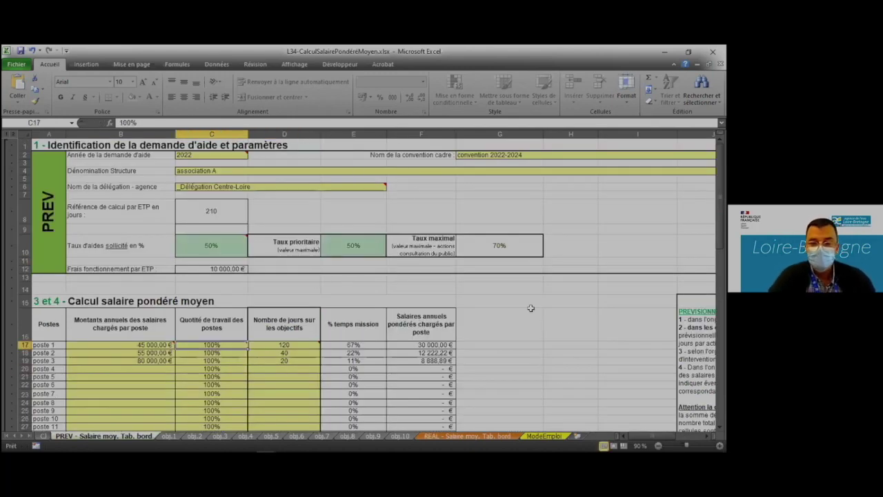
Step: Check the forecast aid amount in the dashboard against the new aid rate
scroll(538, 326, "down", 3)
scroll(538, 326, "down", 7)
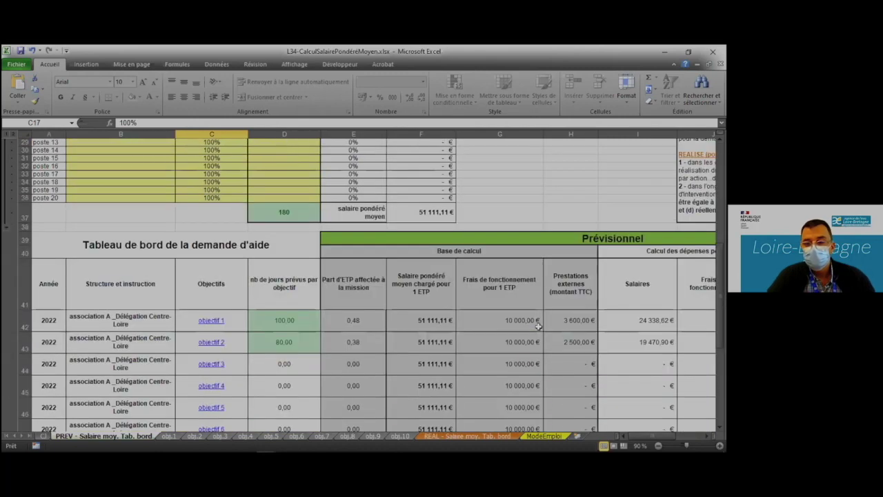
scroll(538, 326, "down", 6)
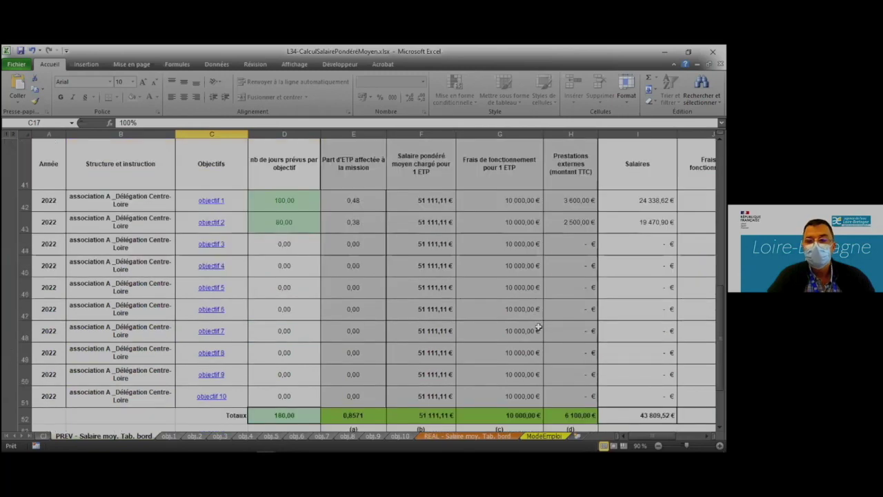
left_click(706, 435)
left_click(706, 436)
scroll(660, 347, "up", 2)
scroll(660, 347, "right", 1)
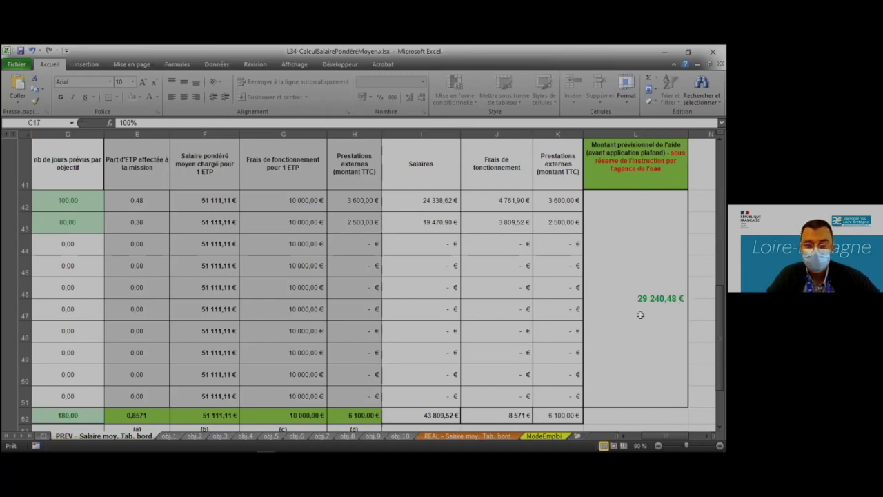
Step: Review the dashboard totals row alongside the Tableau 2 columns required for the online aid request
scroll(642, 315, "down", 2)
scroll(643, 314, "down", 2)
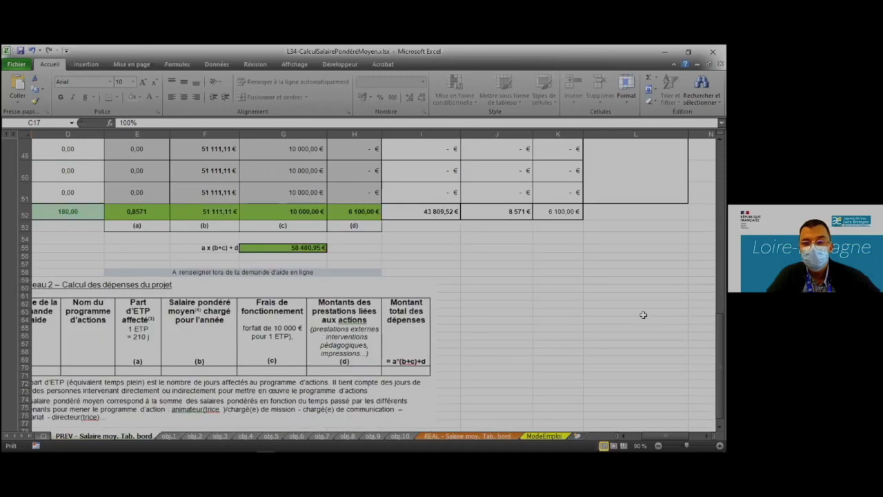
scroll(643, 314, "up", 2)
scroll(643, 315, "up", 2)
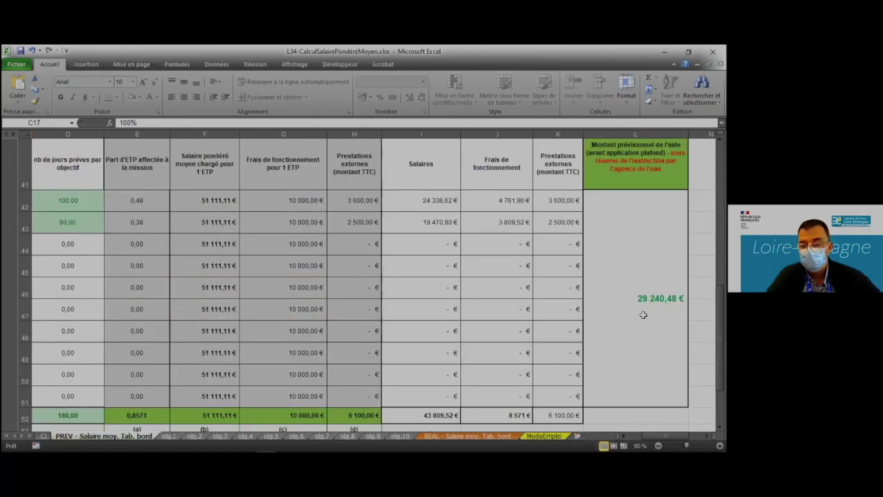
scroll(643, 314, "up", 2)
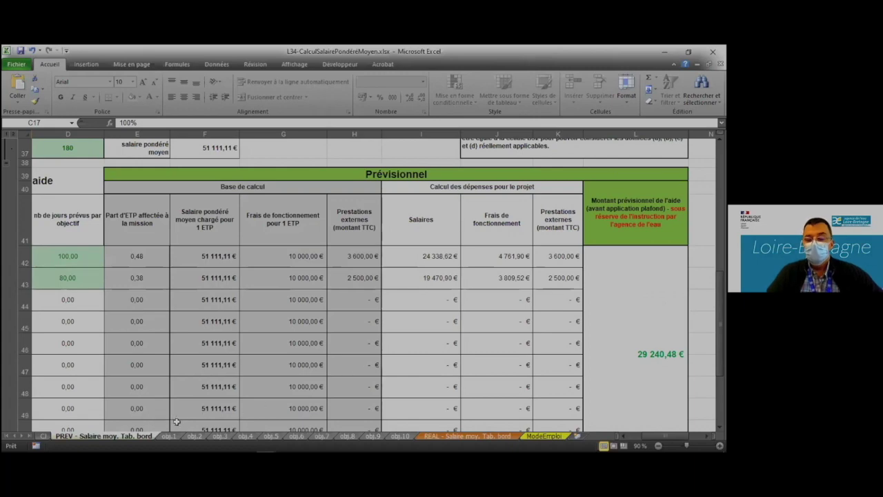
scroll(184, 409, "down", 3)
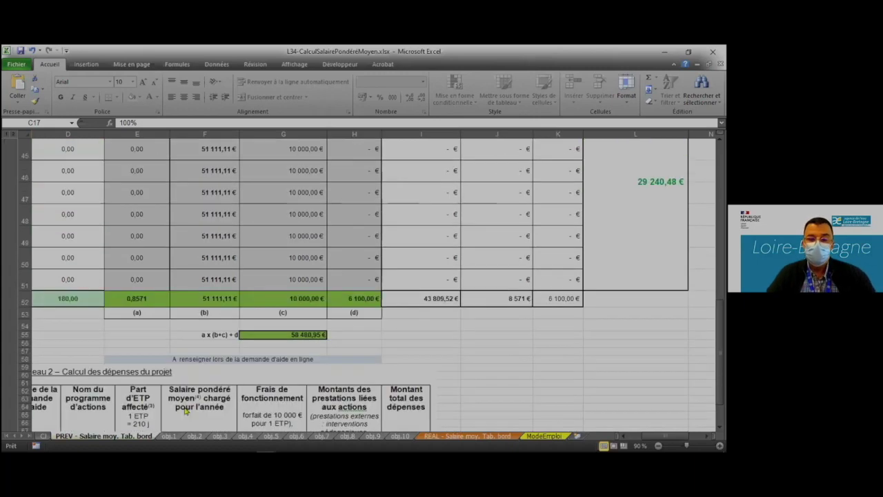
scroll(183, 408, "down", 3)
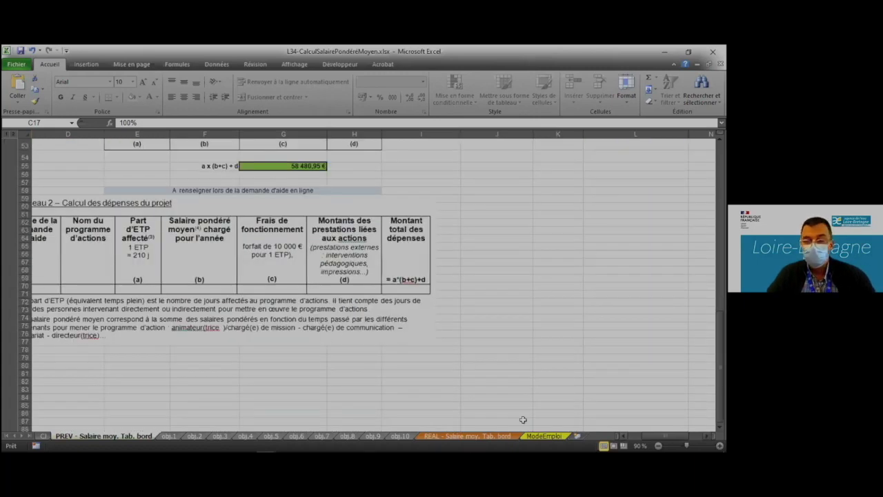
scroll(522, 419, "left", 1)
scroll(524, 386, "left", 1)
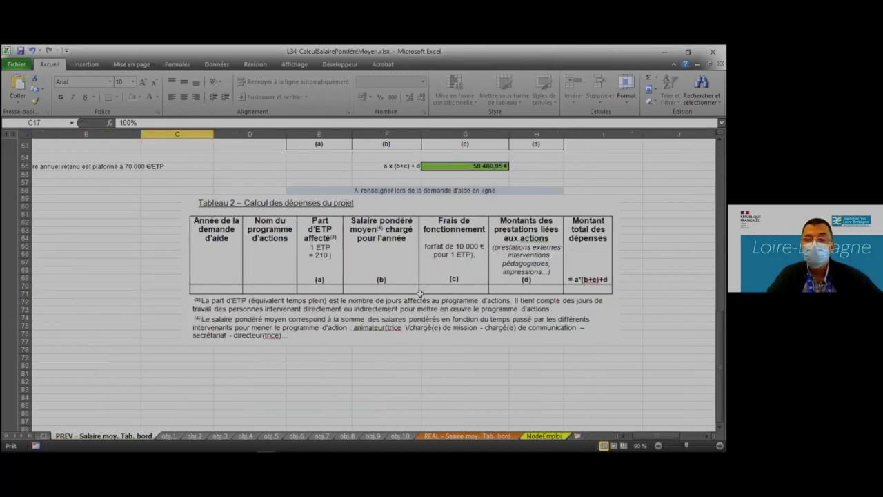
scroll(415, 275, "up", 2)
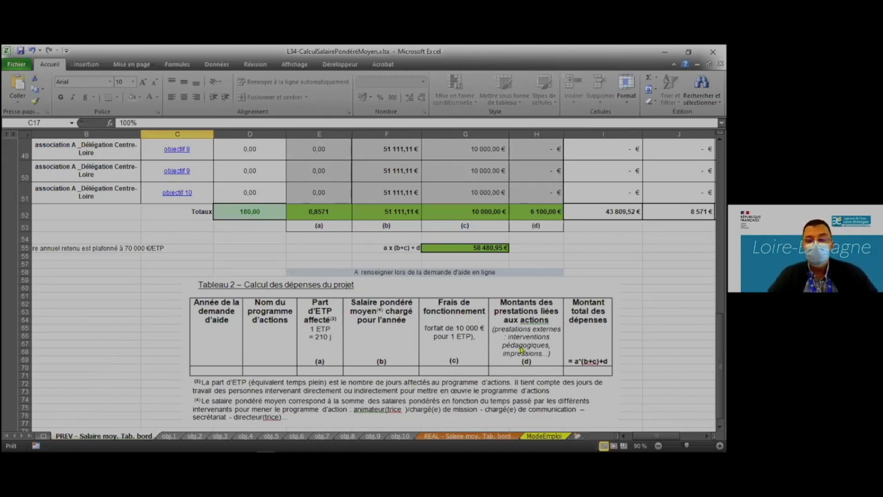
Step: On the obj.1 sheet, enter the actual days worked: 60 for action 1 and 25 for action 2
left_click(171, 437)
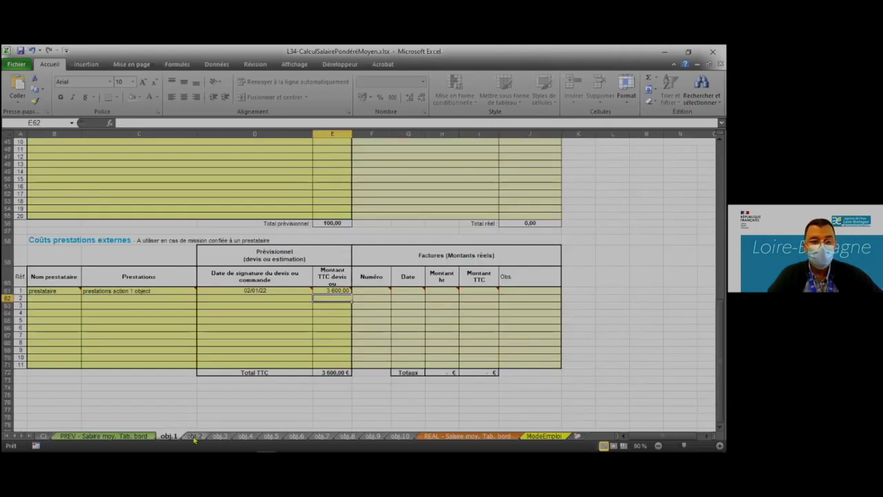
left_click(195, 437)
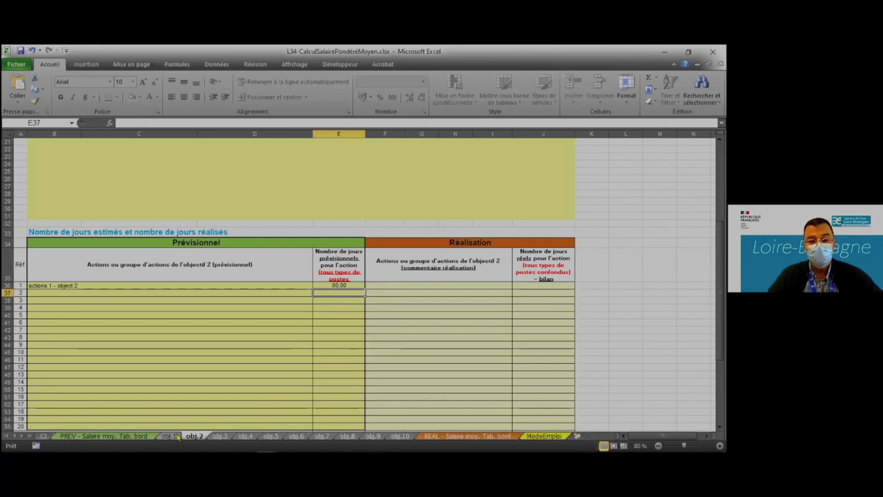
left_click(170, 436)
scroll(291, 394, "up", 5)
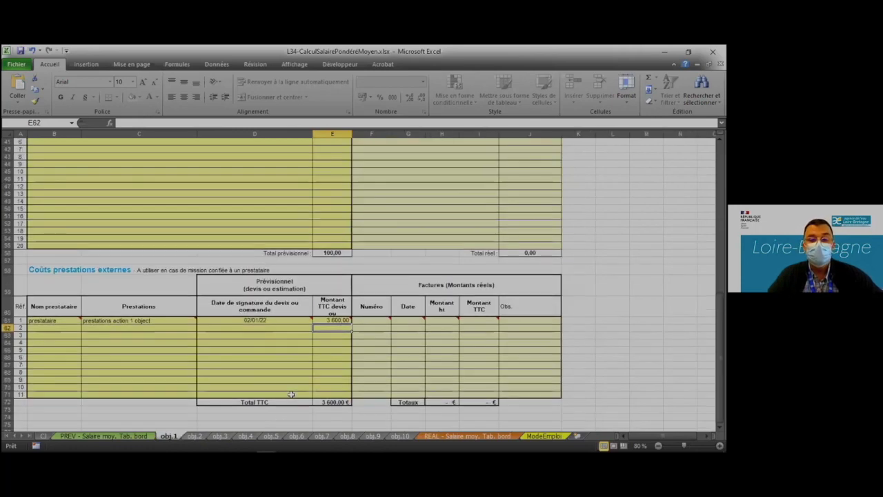
scroll(291, 394, "up", 2)
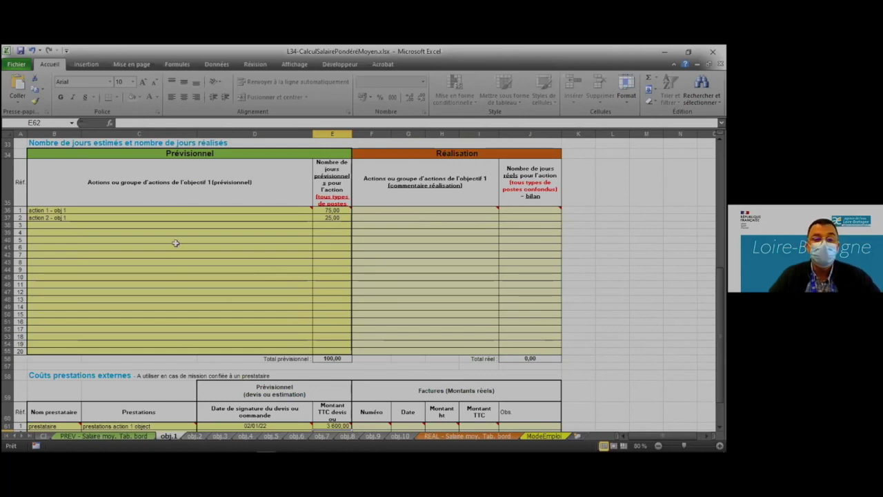
left_click(543, 209)
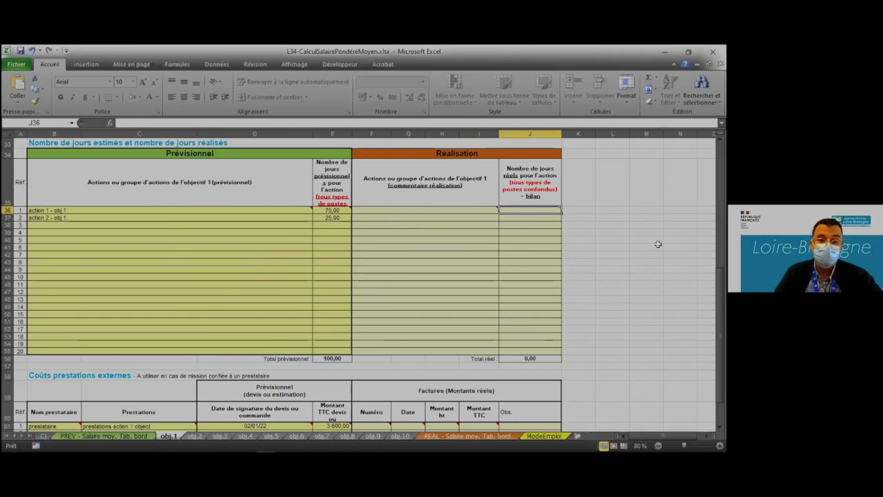
type("60")
key("Return")
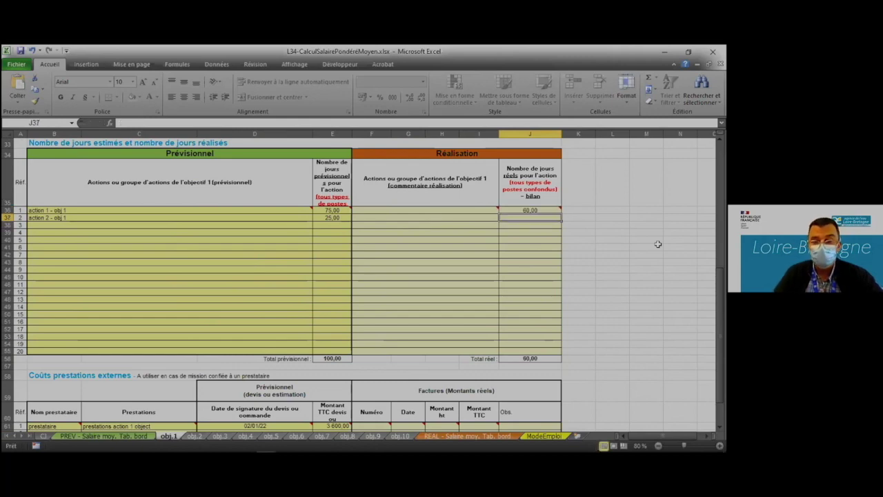
type("25")
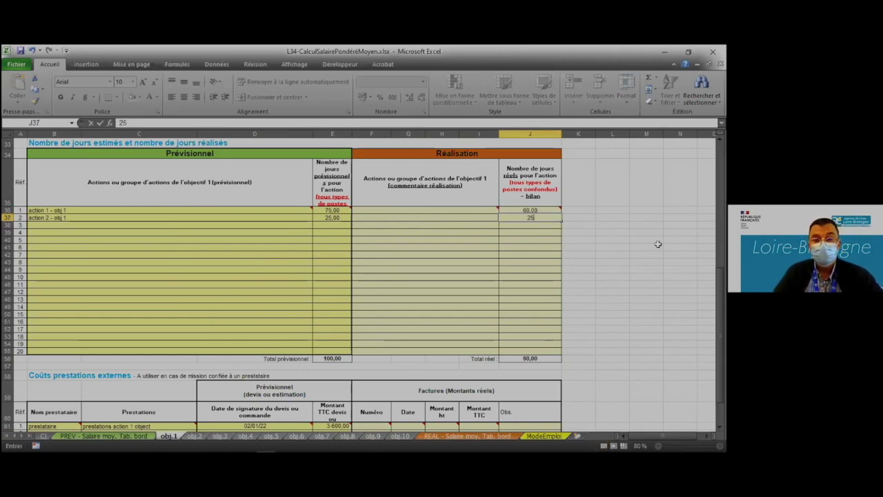
key("Return")
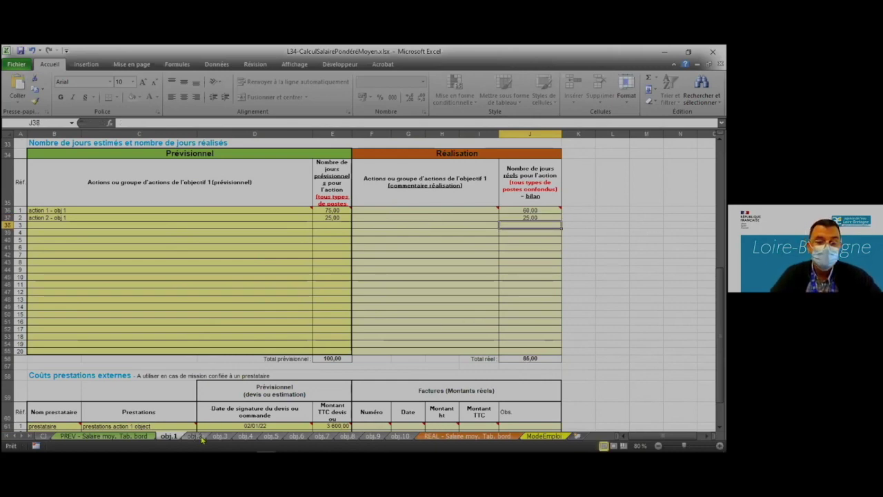
Step: Enter an invoiced amount including tax (Montant TTC) of 3 200 € for the external provider on the obj.1 sheet
scroll(354, 401, "down", 3)
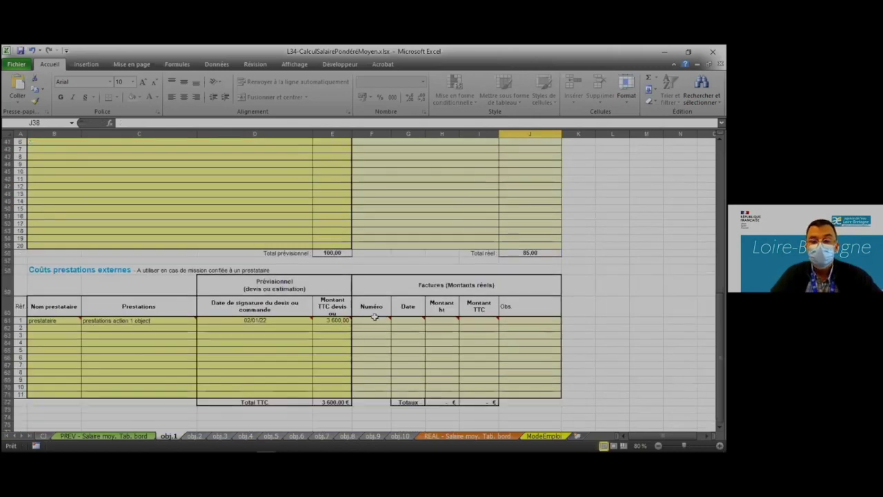
left_click(476, 321)
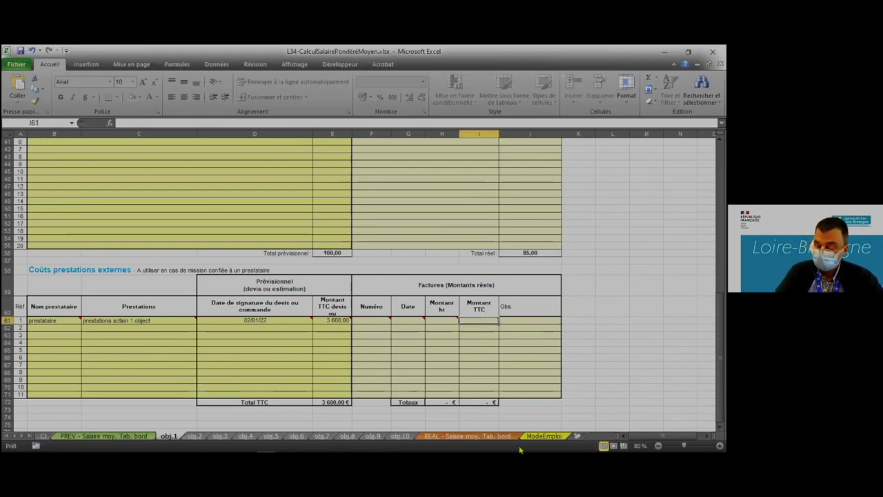
type("3 20")
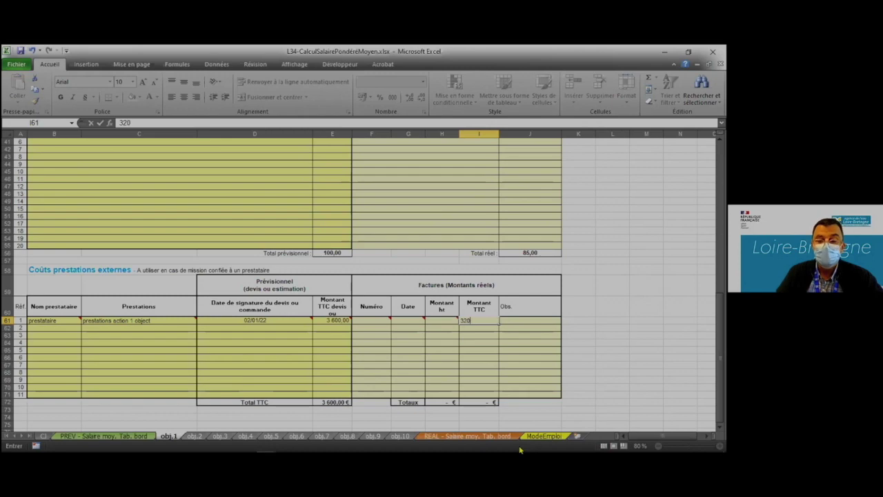
type("0")
key("Return")
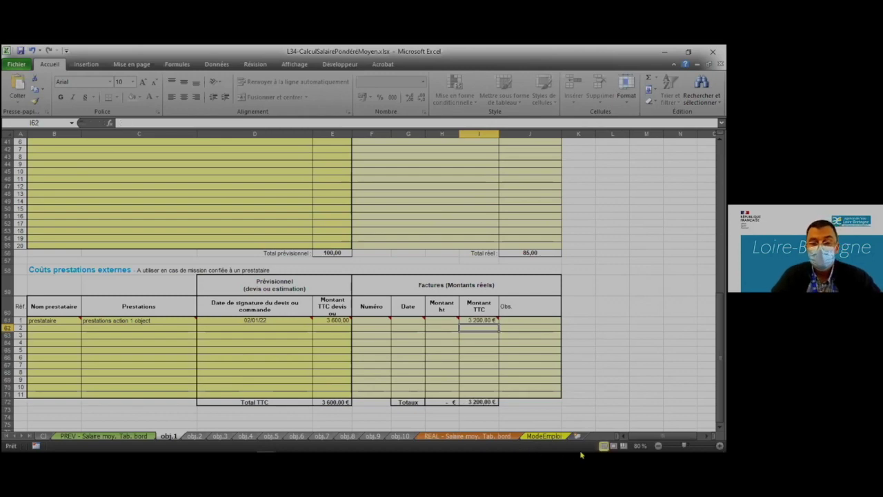
Step: On the obj.2 sheet, enter 60 actual days for action 1 and the realisation comment "covid"
left_click(203, 437)
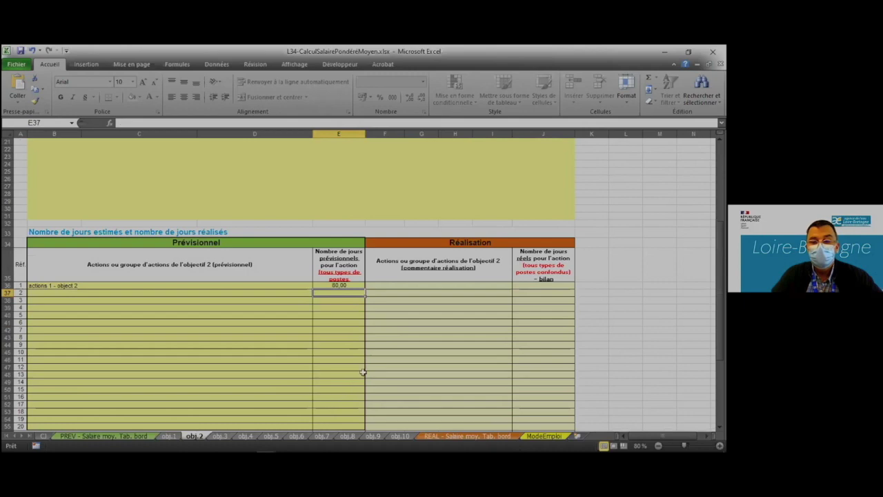
left_click(447, 285)
left_click(550, 287)
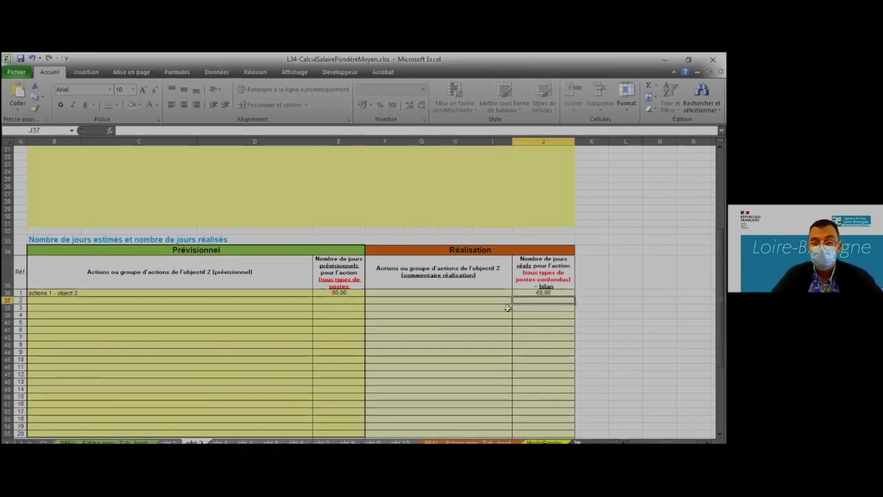
type("60")
key("Return")
left_click(473, 289)
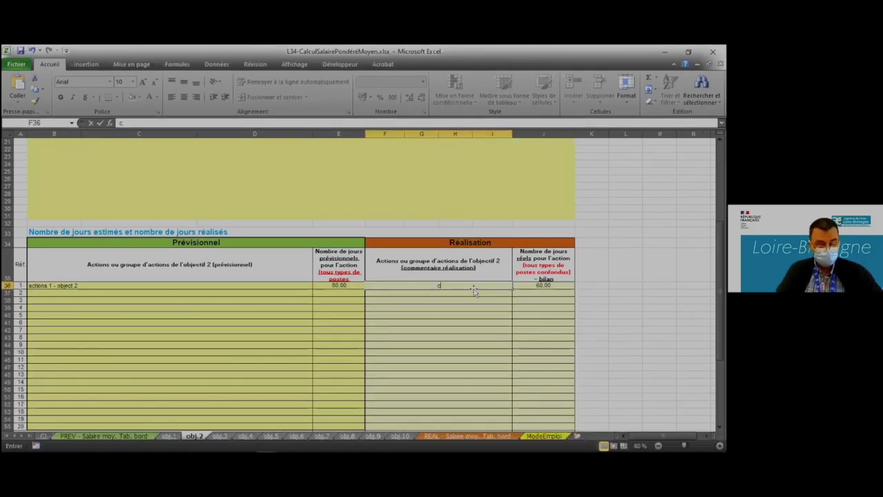
type("covid")
key("Return")
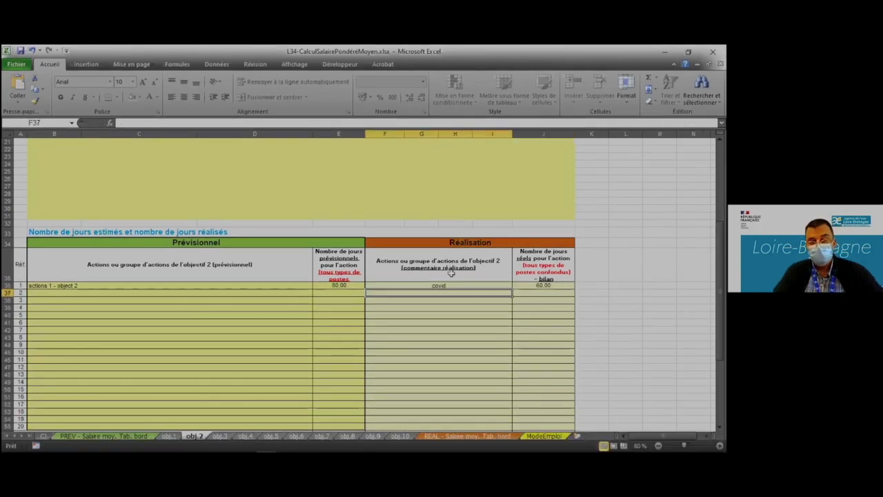
left_click(531, 285)
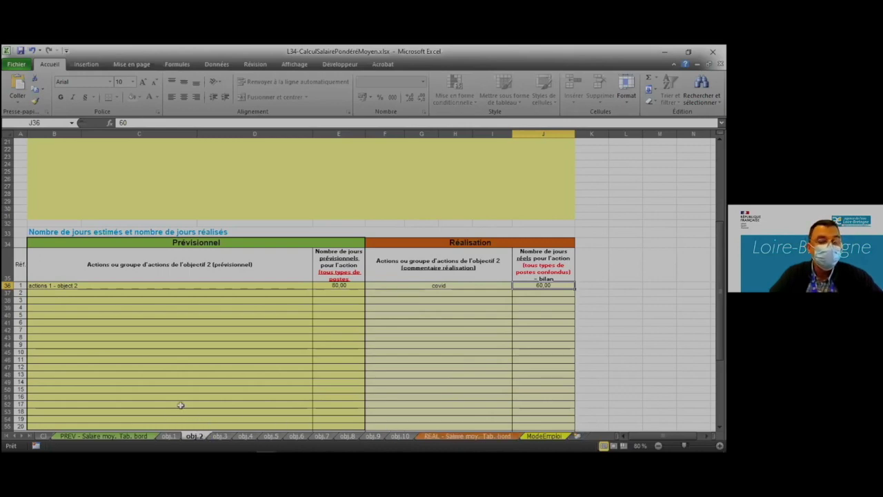
Step: Review the actual days and external costs per objective in the dashboard of the REAL sheet
left_click(453, 435)
scroll(448, 398, "down", 4)
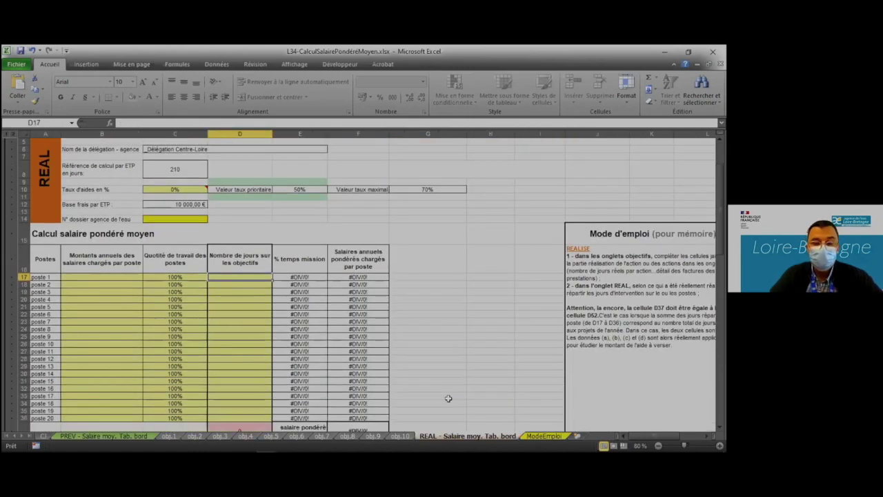
scroll(448, 398, "down", 3)
scroll(262, 351, "down", 1)
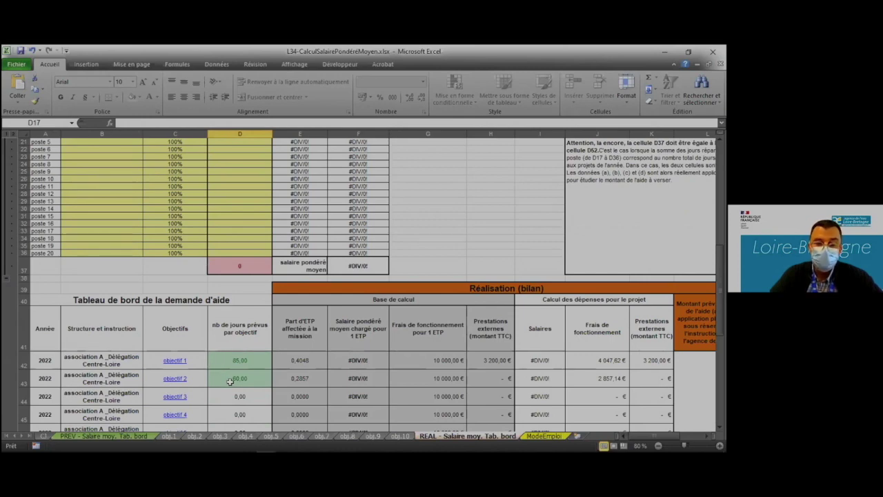
scroll(230, 381, "down", 1)
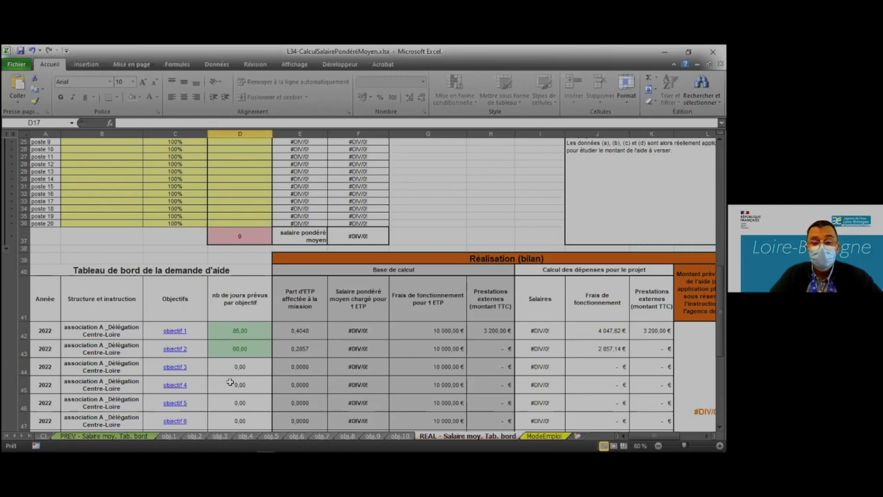
scroll(230, 381, "up", 3)
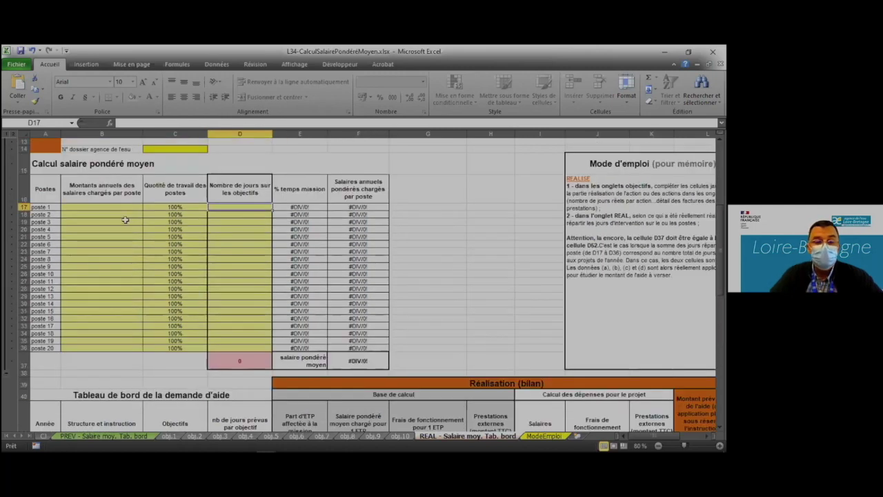
Step: Copy the annual salaries of postes 1 to 3 from the PREV sheet into the same cells (B17:B19) of the REAL sheet
left_click_drag(120, 207, 120, 221)
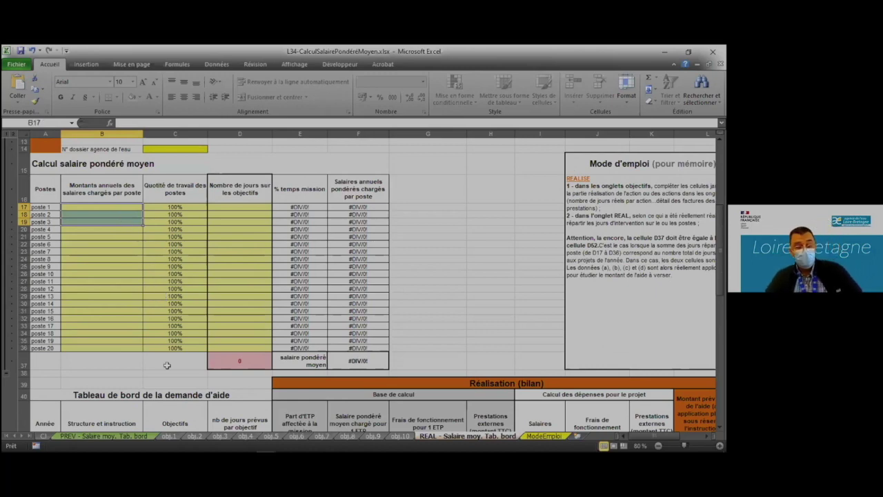
left_click(145, 438)
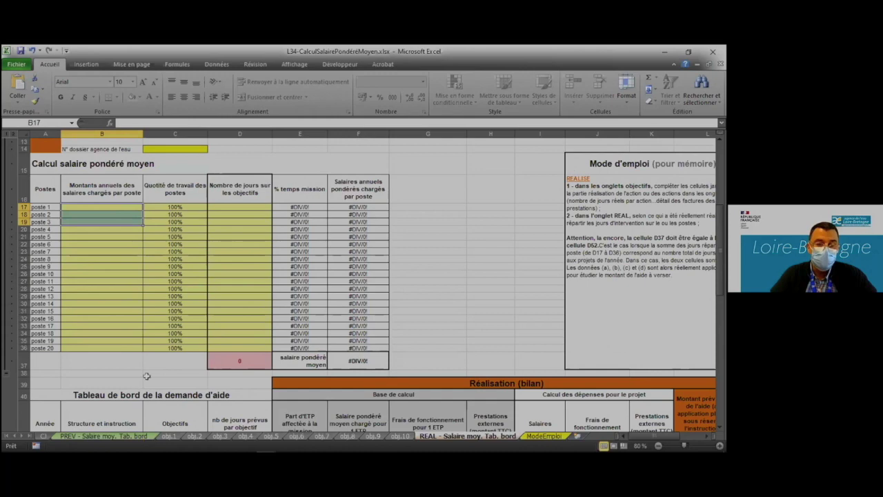
scroll(147, 377, "up", 1)
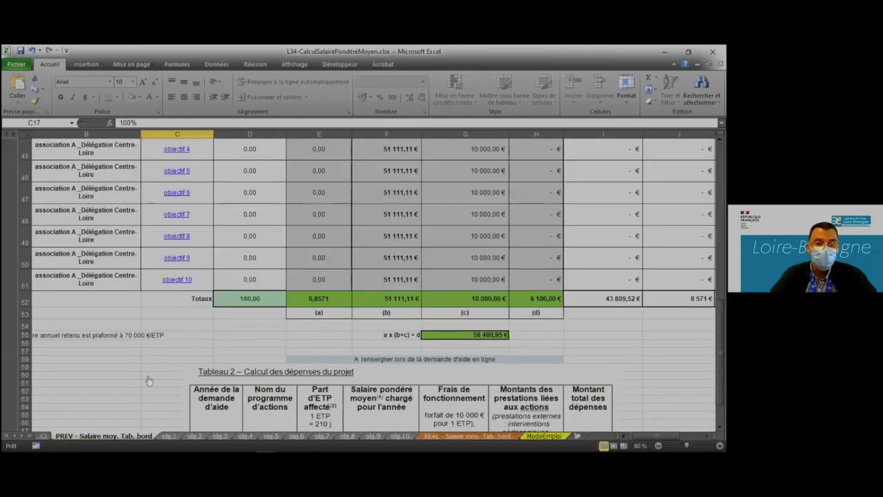
scroll(147, 380, "up", 10)
left_click_drag(118, 209, 119, 231)
key("ctrl+c")
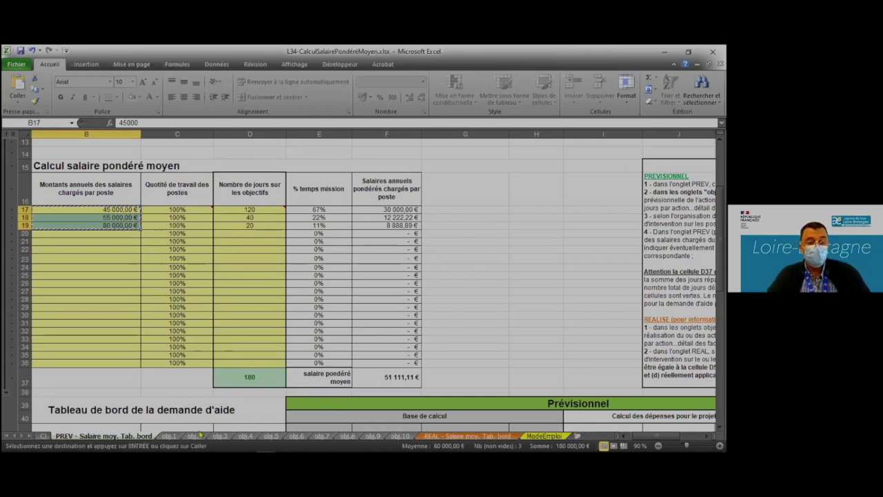
left_click(469, 435)
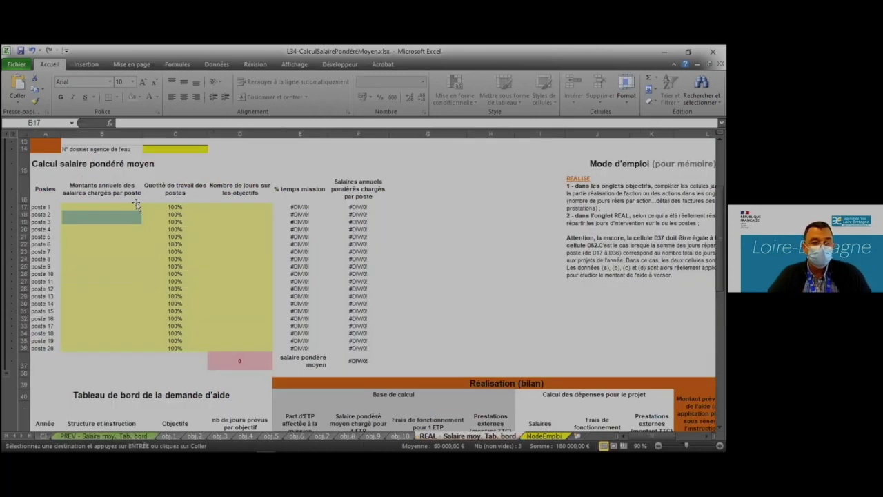
key("ctrl+v")
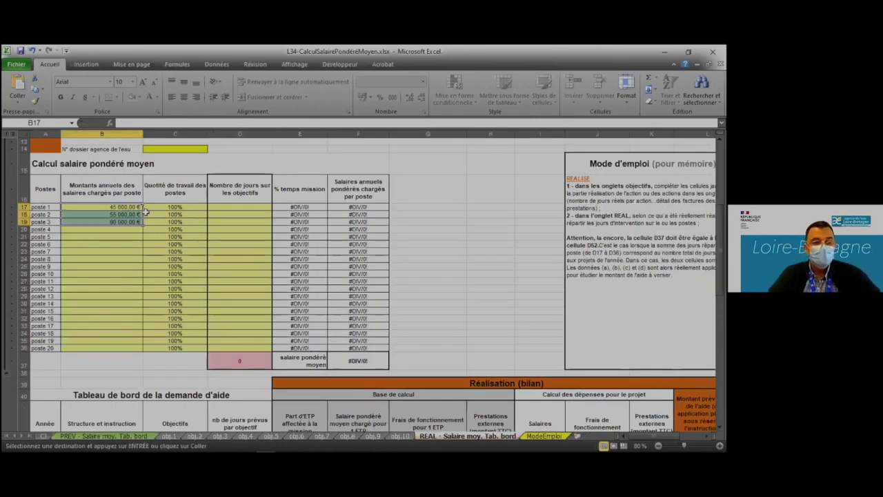
Step: Clear the annual salary of poste 3 on the REAL sheet
left_click(127, 221)
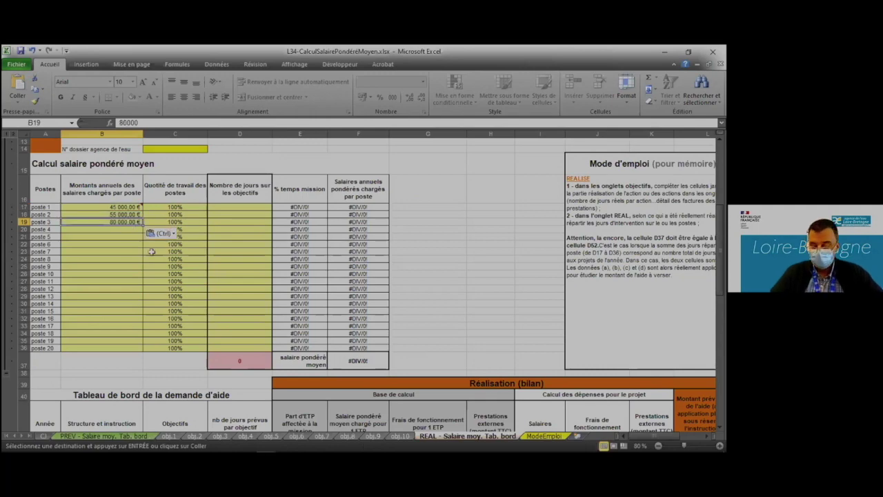
key("Delete")
key("Right")
key("Right")
key("Up")
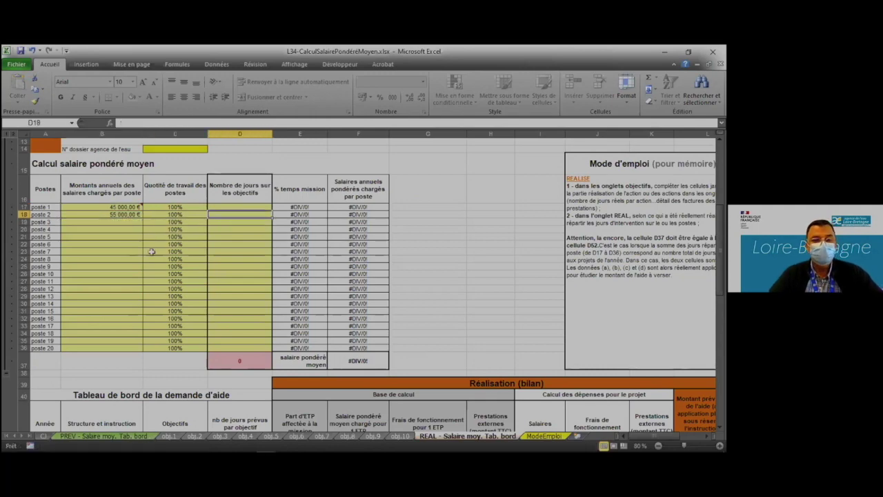
Step: Check the total actual days in the REAL dashboard and assign 60 days on the objectives to poste 1
scroll(168, 266, "down", 4)
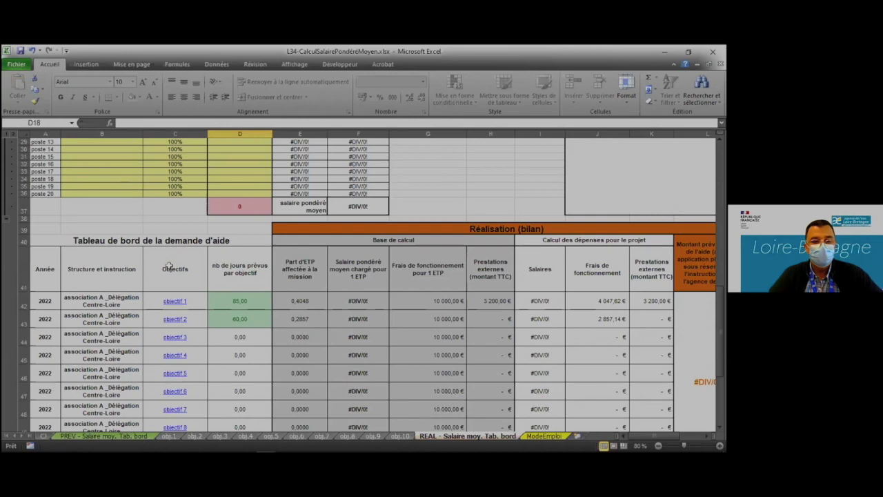
scroll(168, 267, "down", 4)
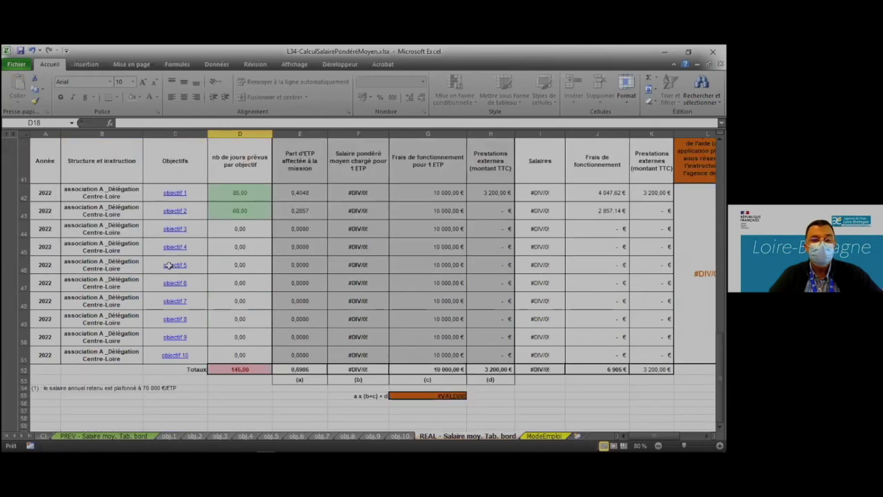
scroll(168, 266, "up", 10)
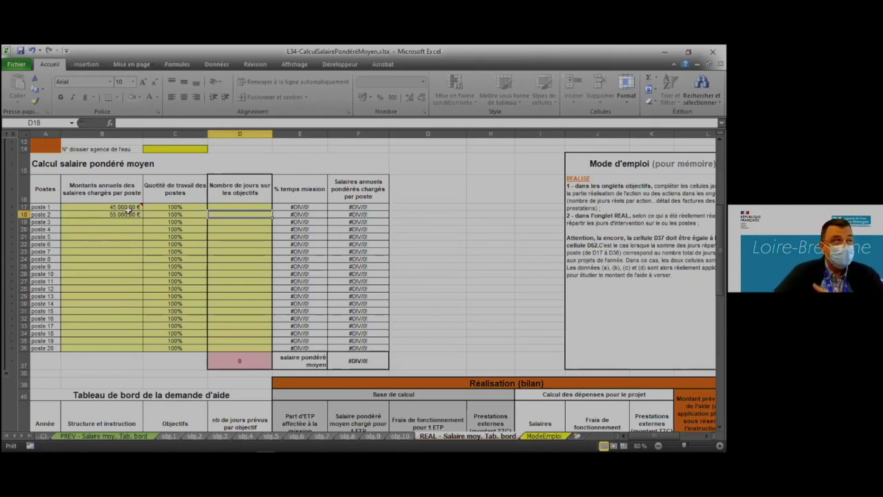
left_click(125, 206)
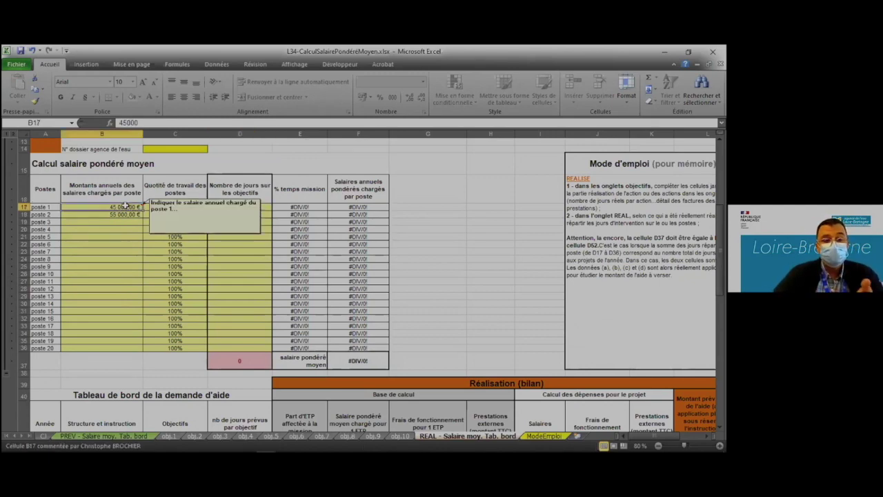
left_click(211, 208)
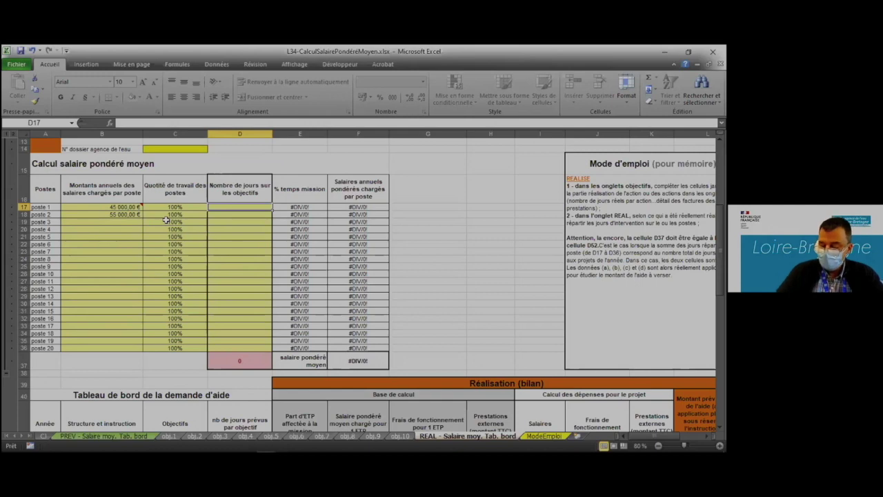
type("60")
key("Return")
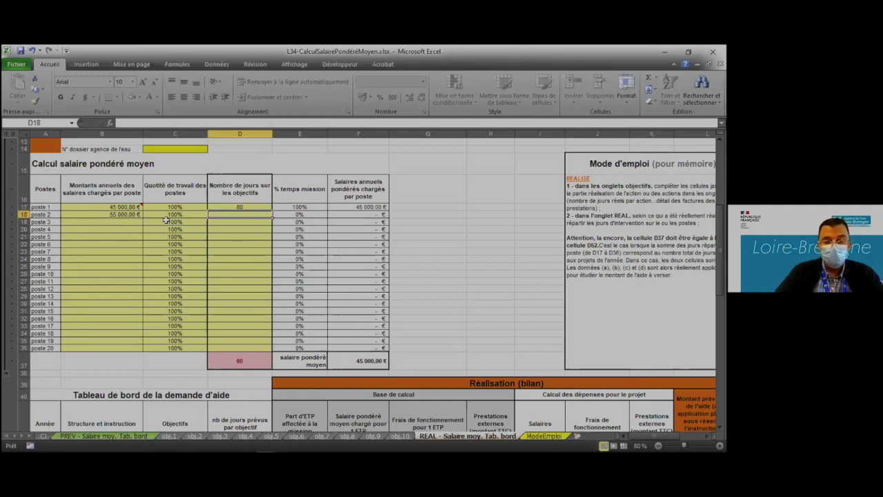
Step: Assign 65 days on the objectives to poste 2 and check the dashboard totals of the REAL sheet
type("65")
key("Return")
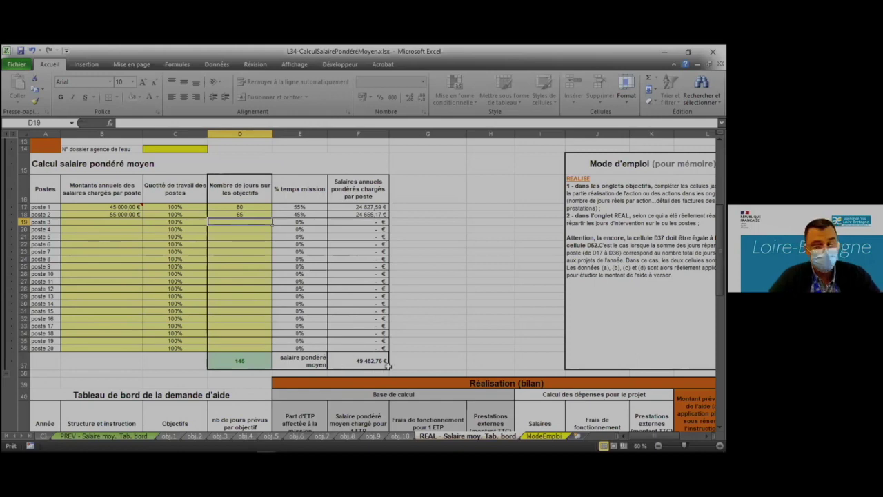
scroll(387, 364, "down", 5)
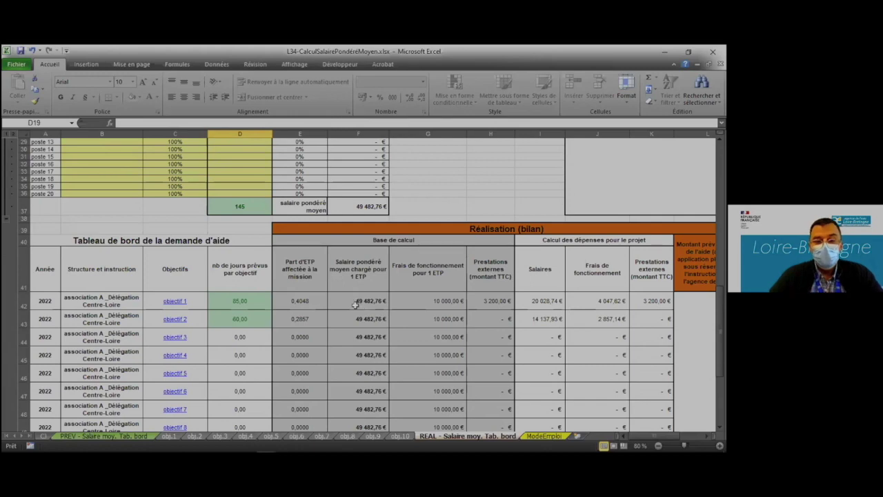
scroll(362, 319, "down", 1)
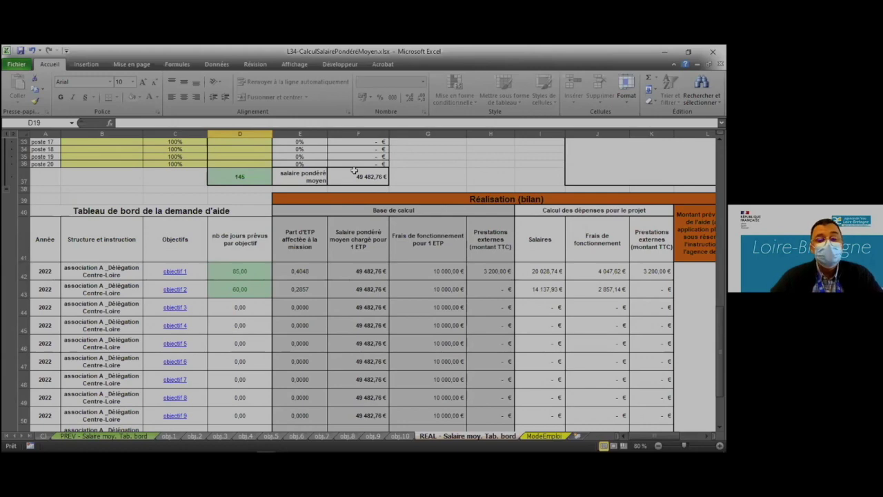
scroll(354, 171, "down", 2)
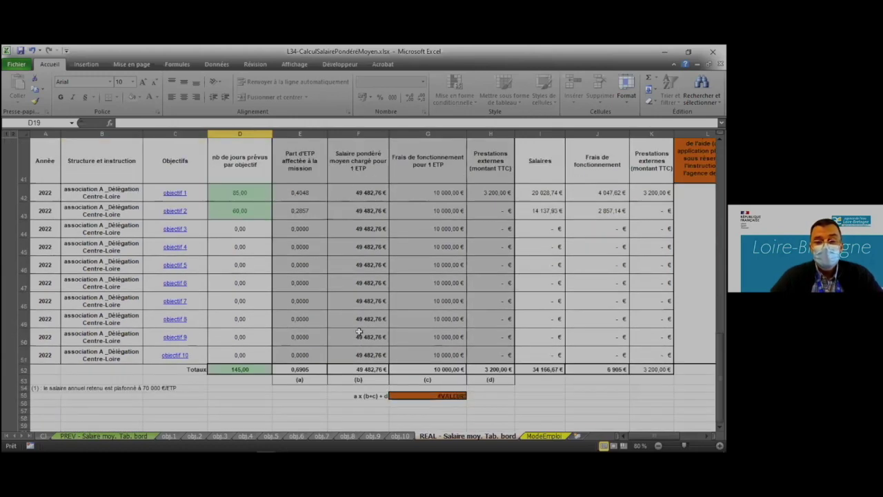
scroll(359, 333, "down", 2)
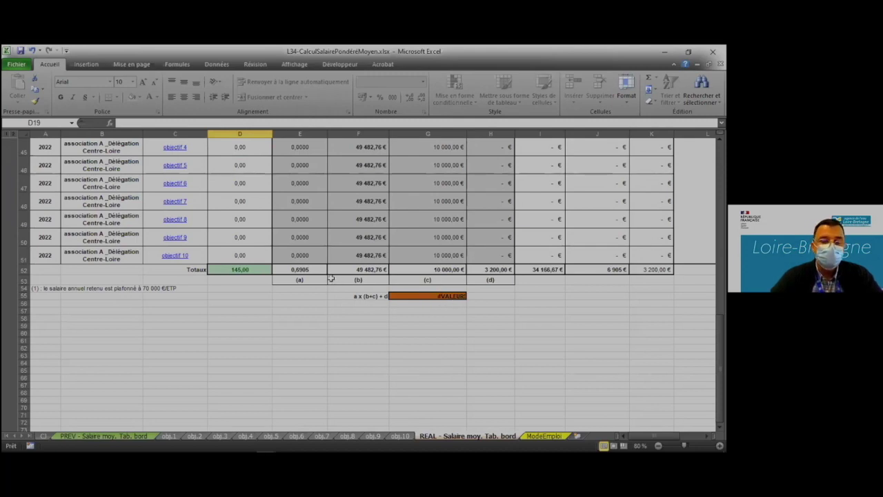
Step: Set the aid rate (Taux d'aides en %, cell C10) of the REAL sheet to 50%
scroll(333, 277, "up", 4)
scroll(335, 277, "up", 4)
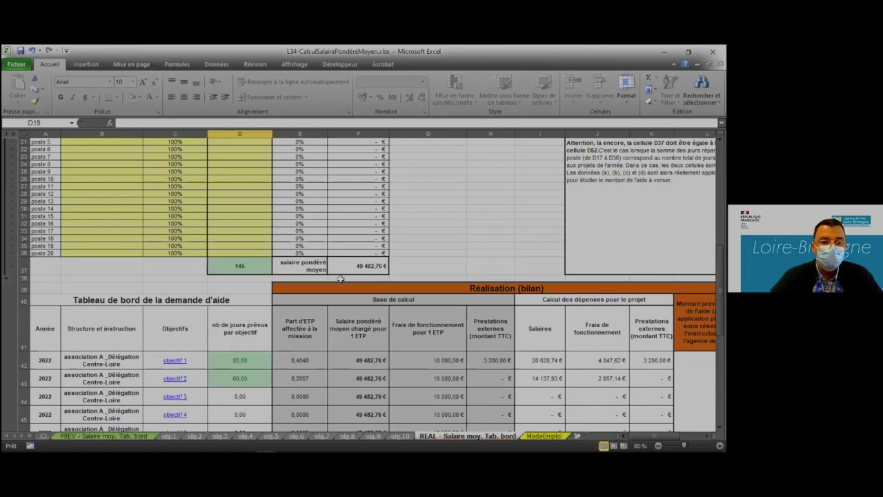
scroll(340, 278, "up", 5)
left_click(197, 192)
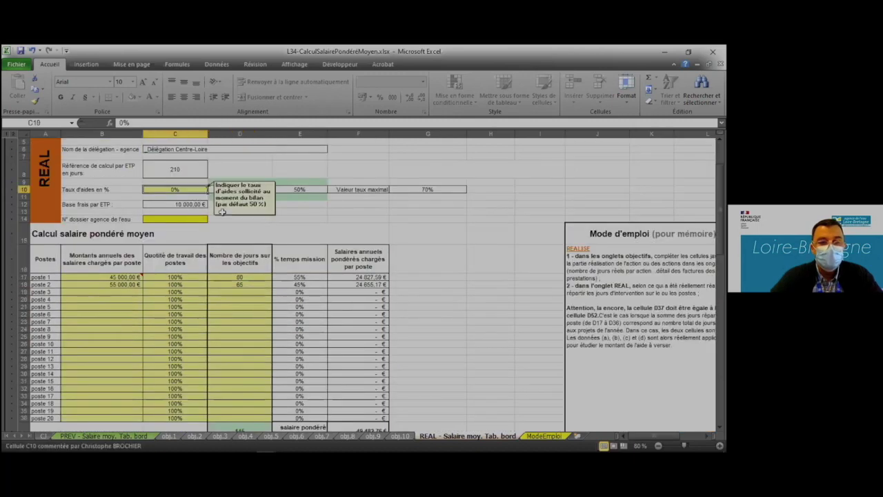
type("50")
key("Return")
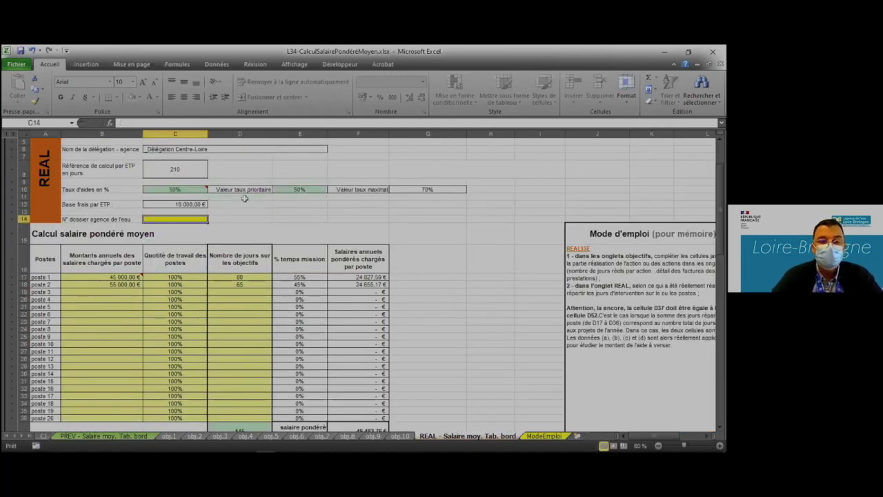
Step: Review the REAL sheet from the aid rate and weighted salary table to the dashboard totals and the a x (b+c) + d result
scroll(254, 219, "down", 3)
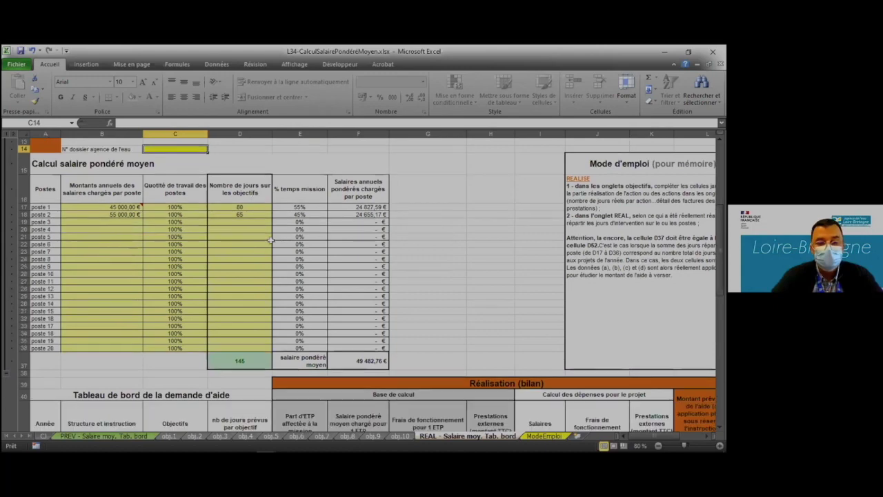
scroll(271, 239, "down", 3)
scroll(269, 239, "up", 4)
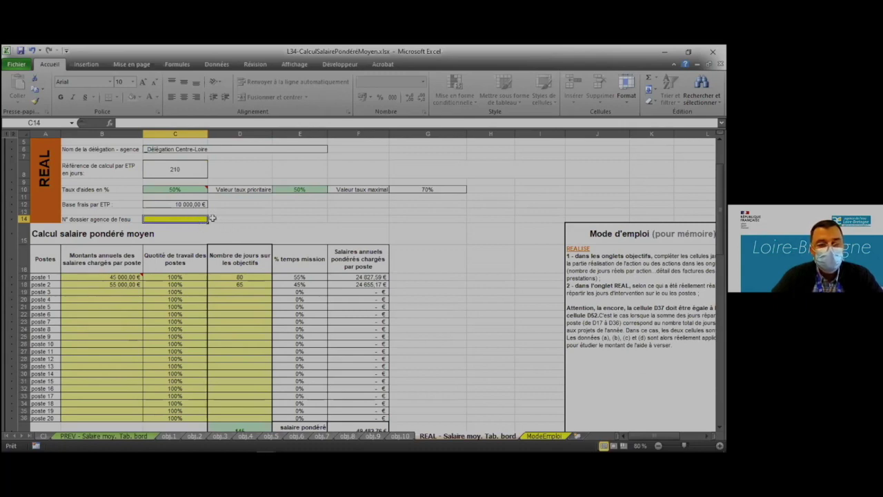
scroll(212, 218, "down", 1)
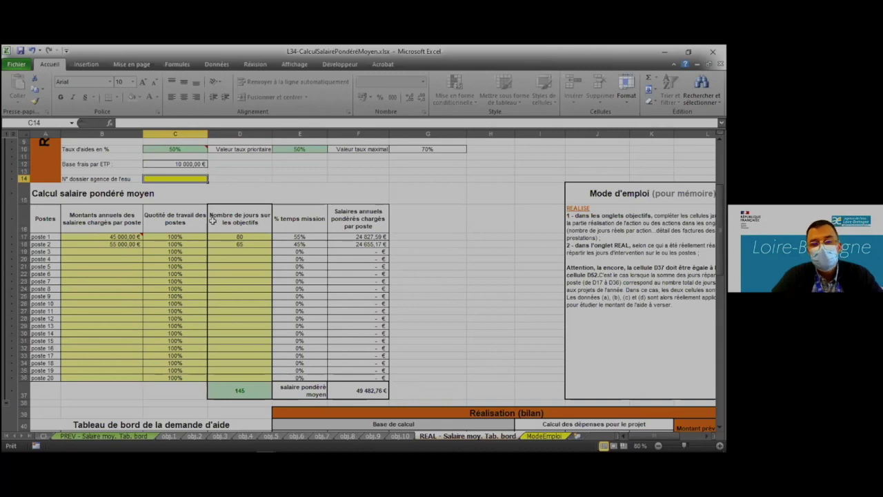
scroll(213, 218, "down", 7)
scroll(212, 221, "down", 7)
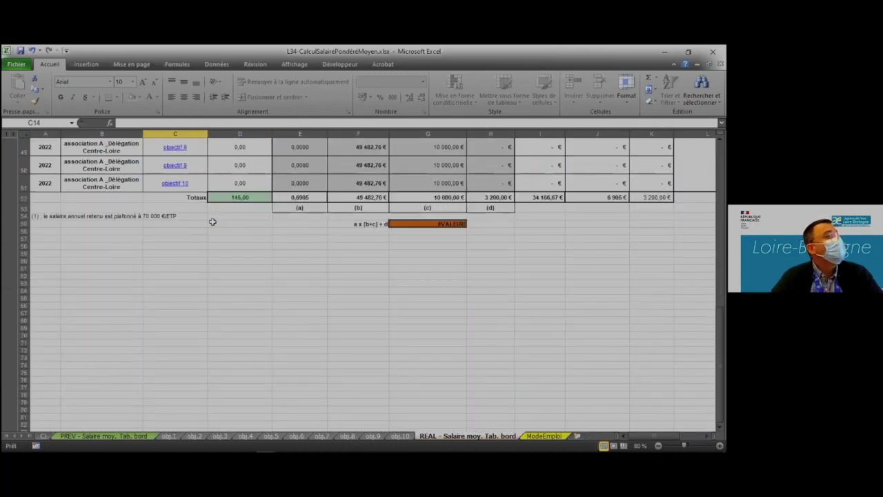
scroll(213, 222, "down", 1)
scroll(212, 222, "up", 1)
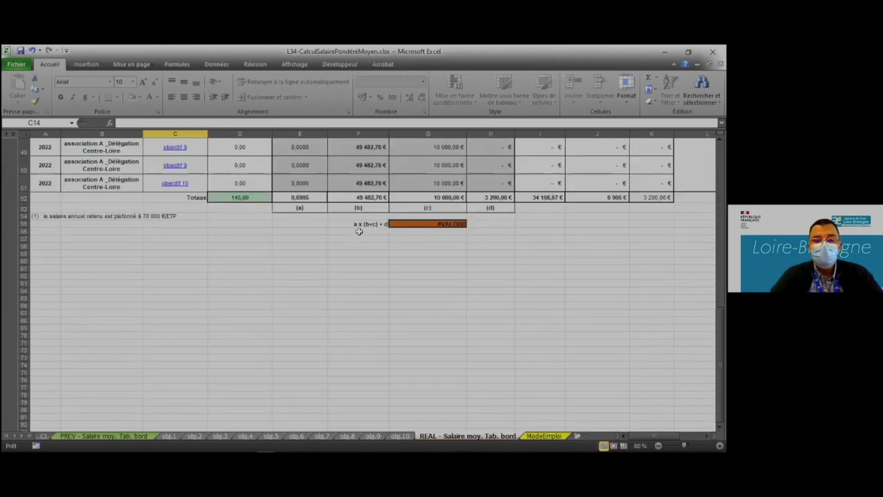
scroll(455, 226, "up", 7)
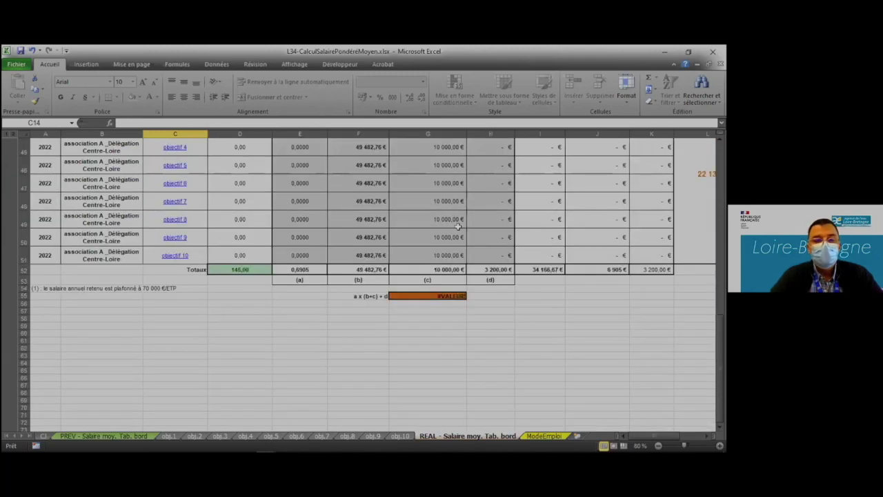
scroll(458, 226, "up", 5)
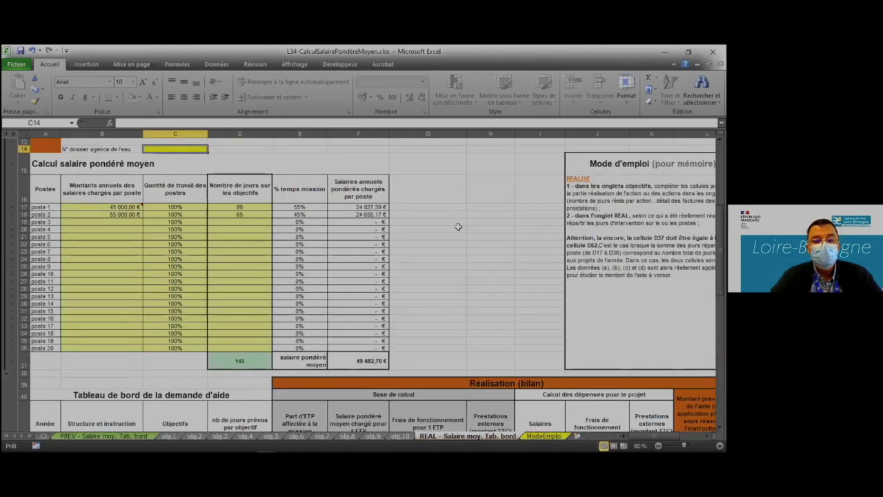
scroll(457, 226, "up", 4)
Step: Compare the realised dashboard on the REAL sheet with the forecast salary calculation on the PREV sheet
scroll(321, 243, "down", 5)
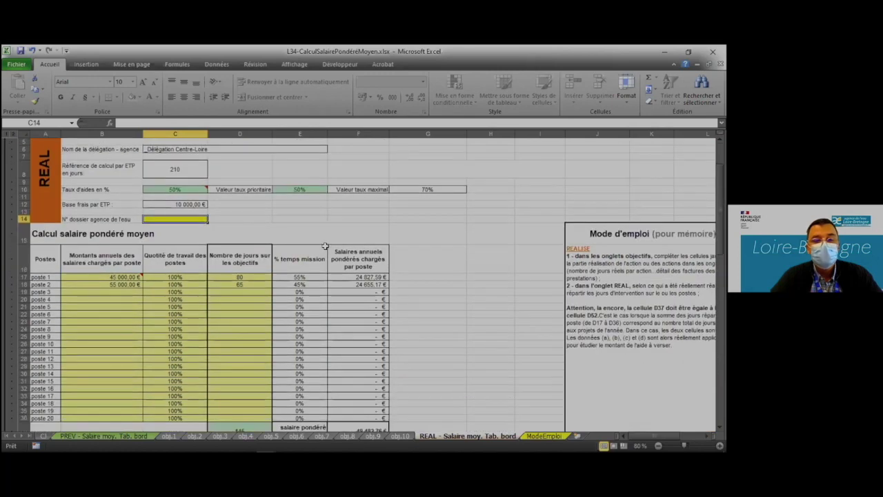
scroll(326, 246, "down", 8)
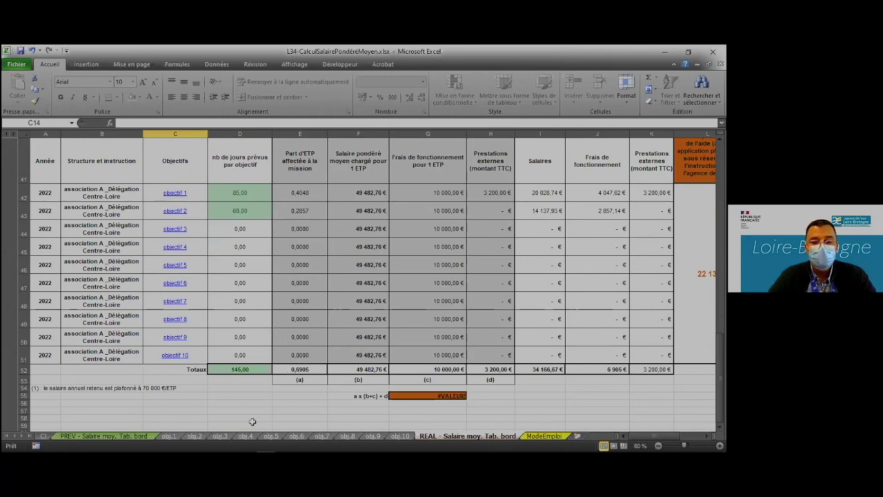
left_click(105, 436)
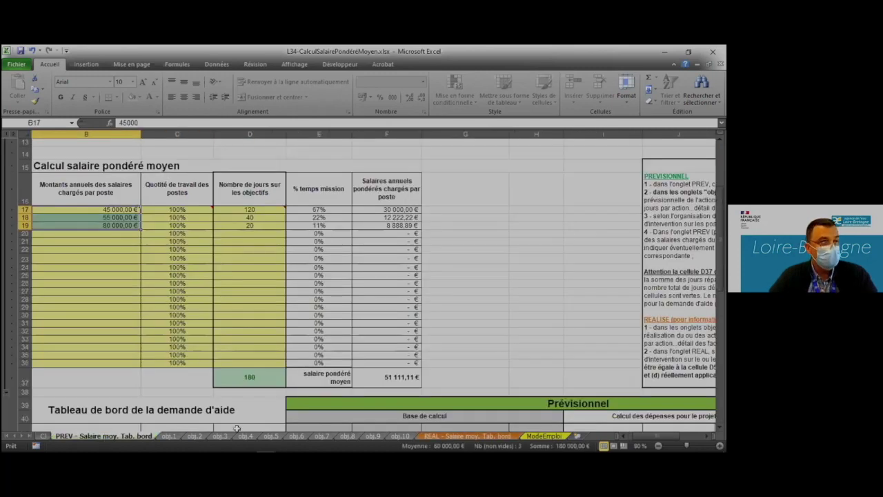
left_click(448, 436)
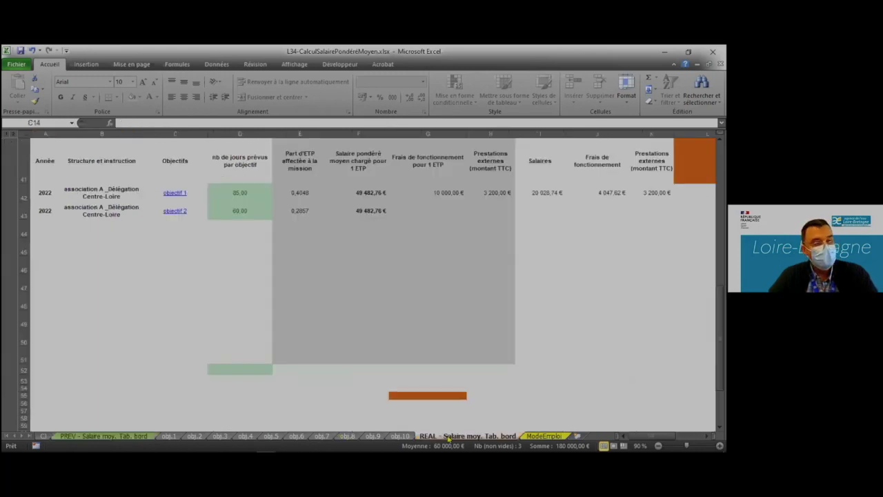